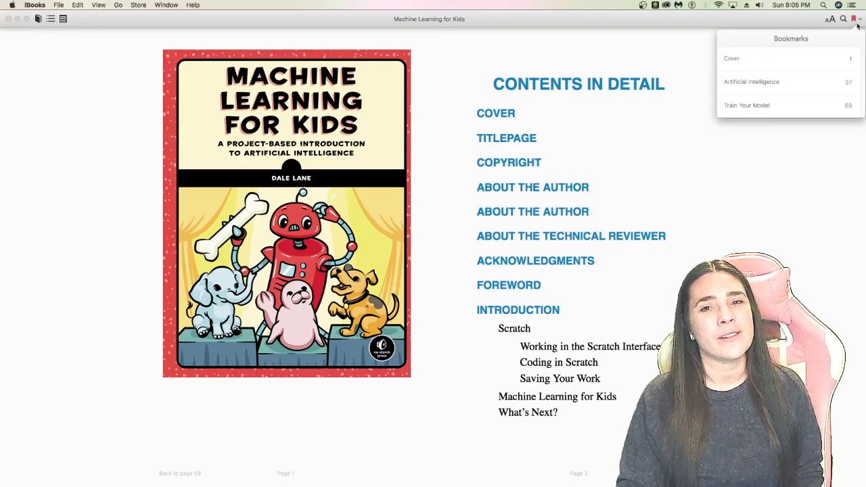
- Read the bookmarked "Artificial Intelligence" and "Train Your Model" pages of the Machine Learning for Kids book
left_click(795, 84)
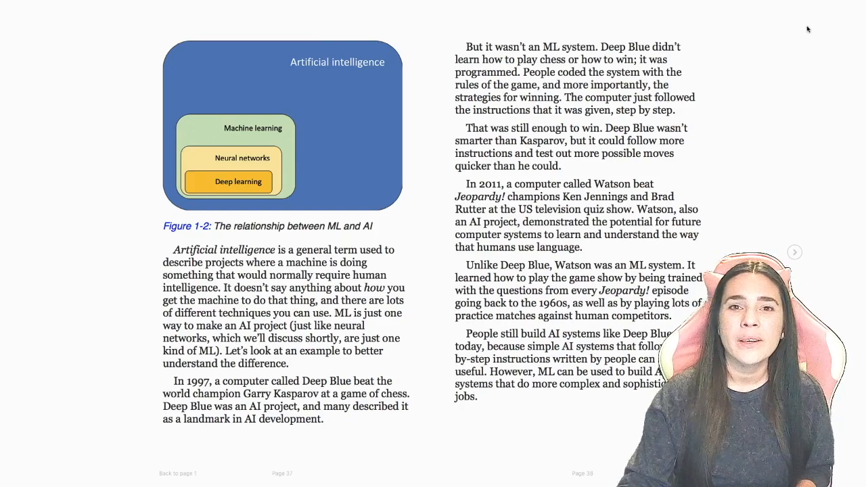
mouse_move(831, 2)
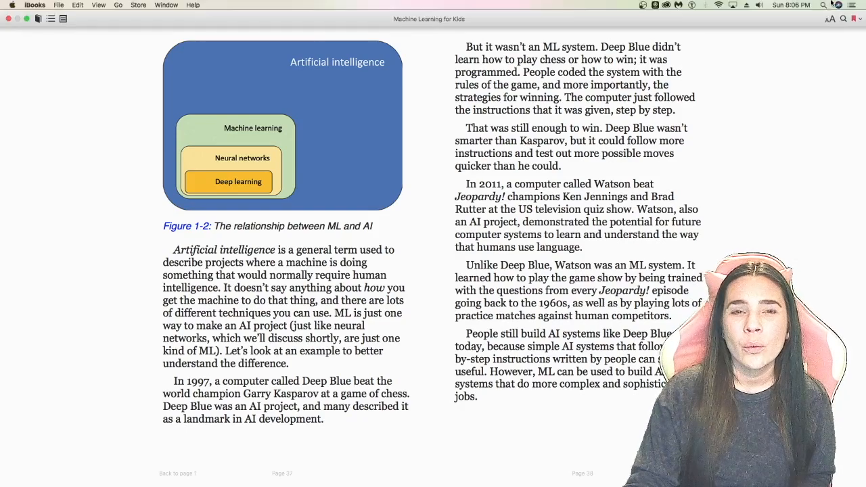
left_click(859, 21)
left_click(800, 103)
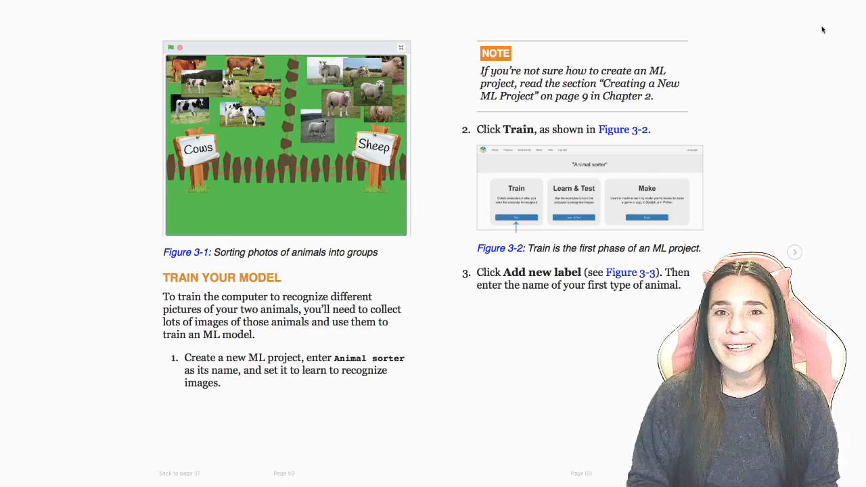
- Switch to Chrome and get started on the Machine Learning for Kids site by trying it without registering
key("super+Tab")
key("super+Tab")
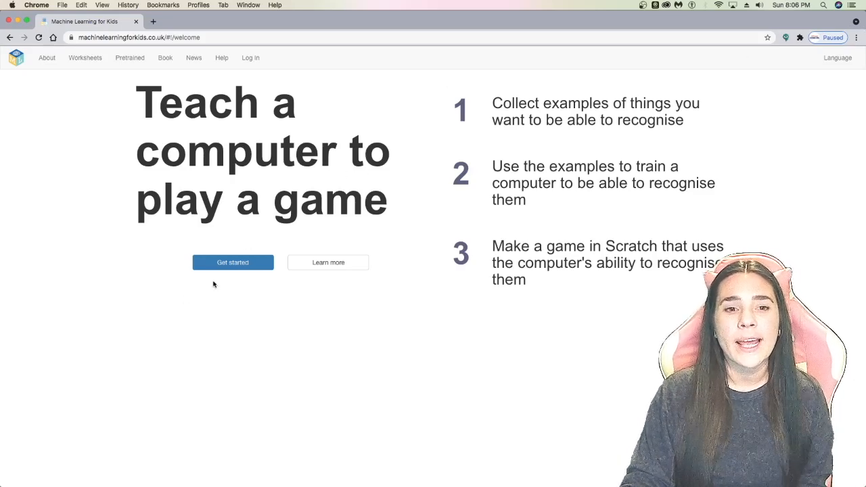
left_click(240, 265)
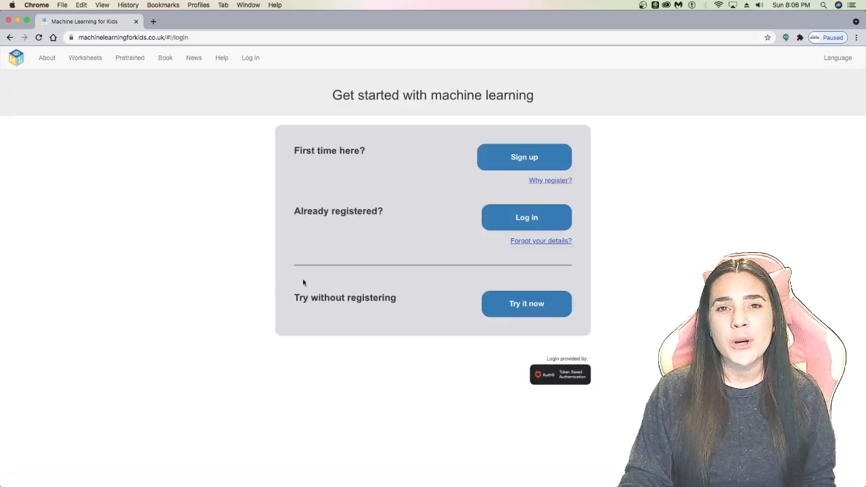
left_click(540, 308)
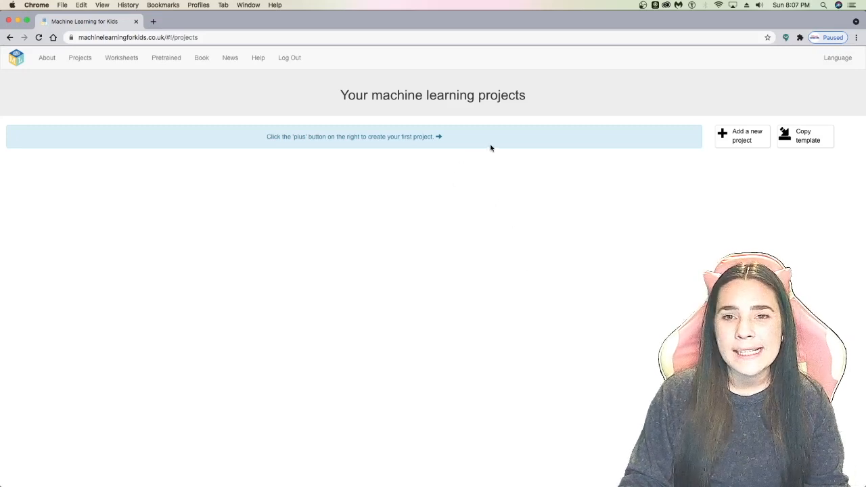
- Create a new machine learning project named "animal sorter" that recognises images
left_click(739, 140)
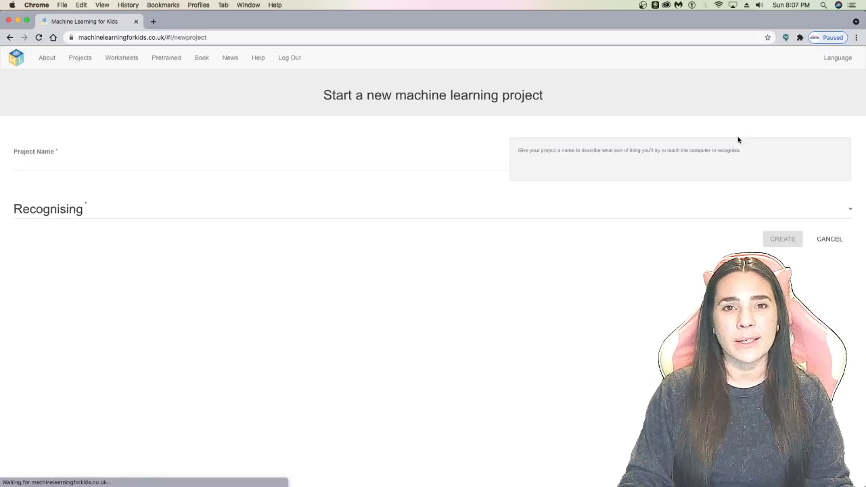
left_click(301, 158)
type("ani")
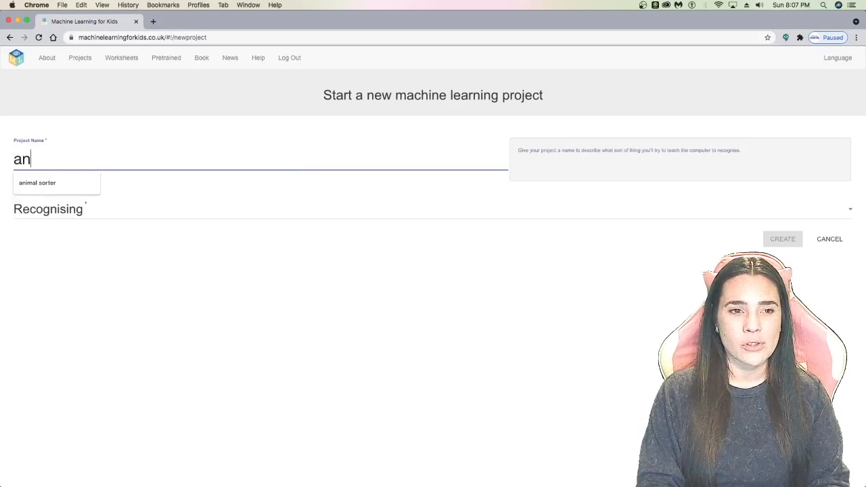
left_click(58, 184)
left_click(143, 217)
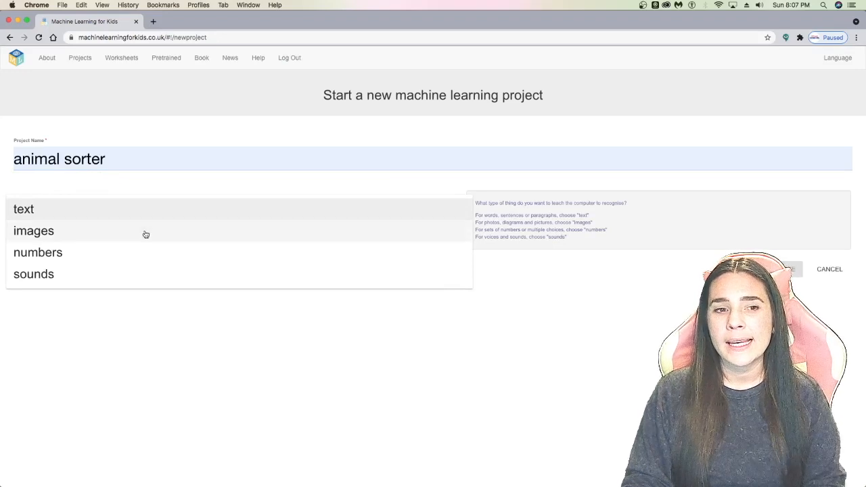
left_click(145, 232)
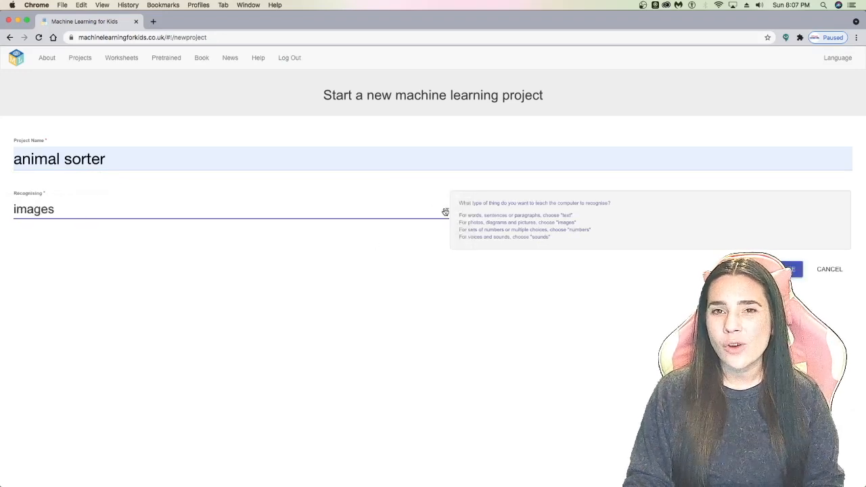
left_click(270, 289)
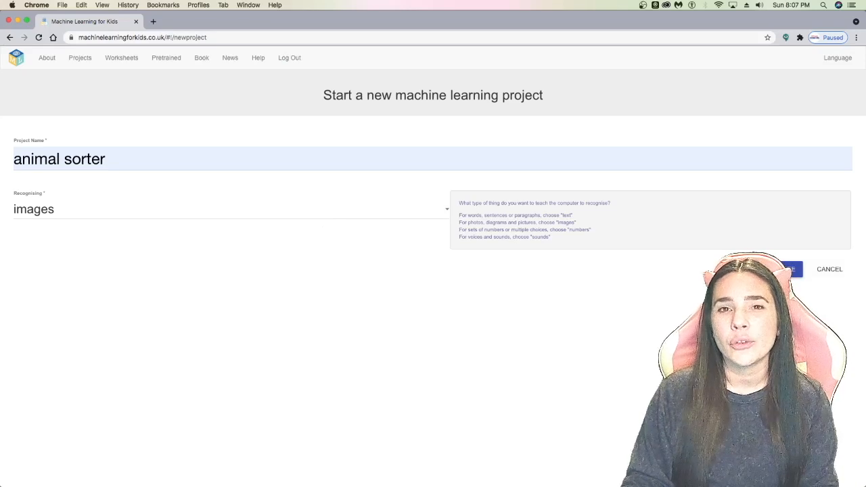
left_click(787, 269)
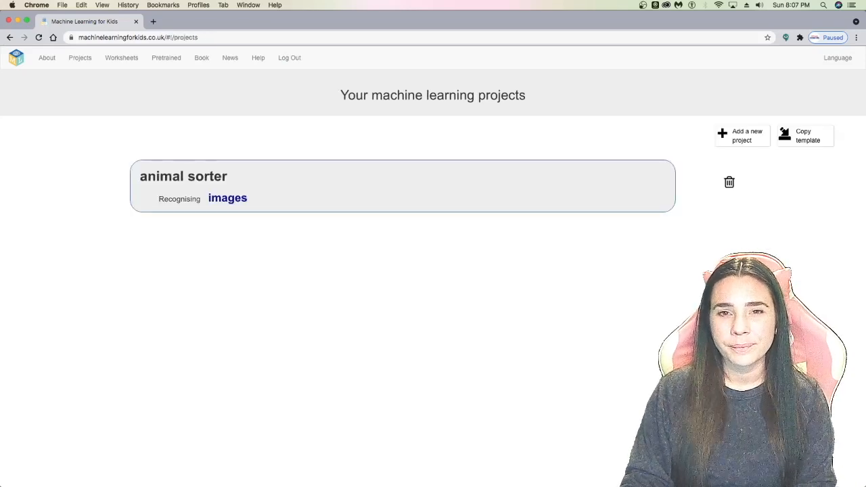
- Open the training page of the animal sorter project and add a label named "Alligators"
left_click(610, 189)
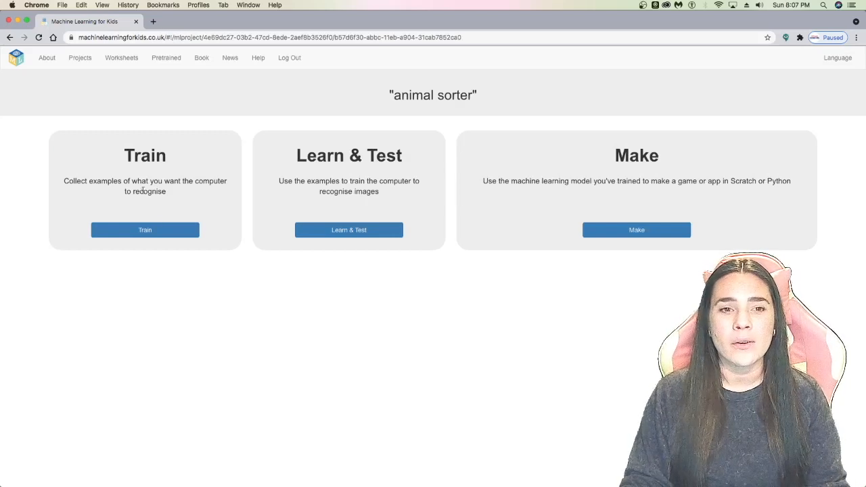
left_click(163, 233)
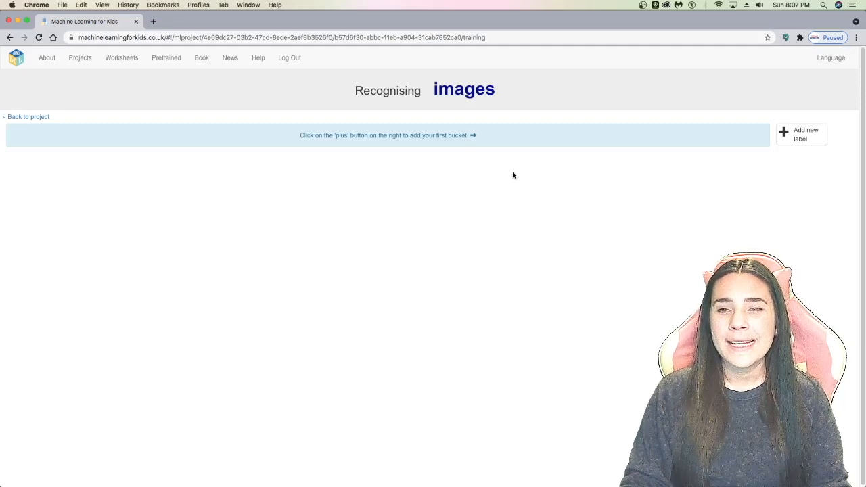
left_click(800, 137)
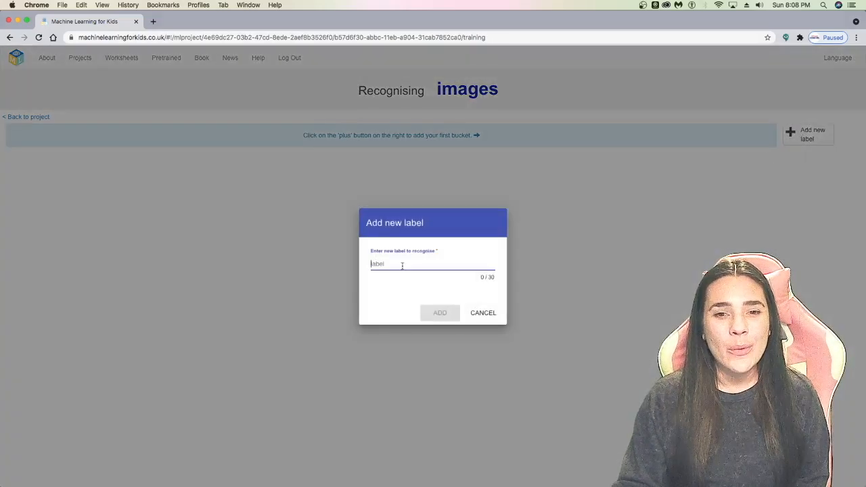
left_click(402, 263)
type("ators")
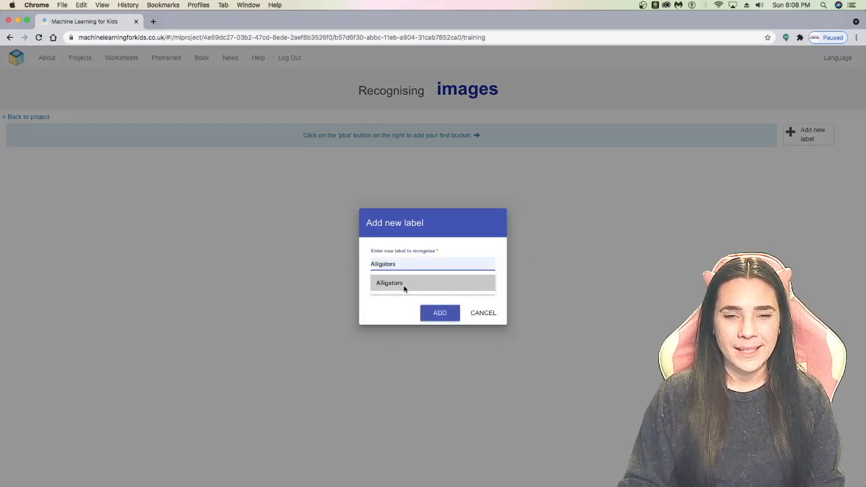
left_click(404, 286)
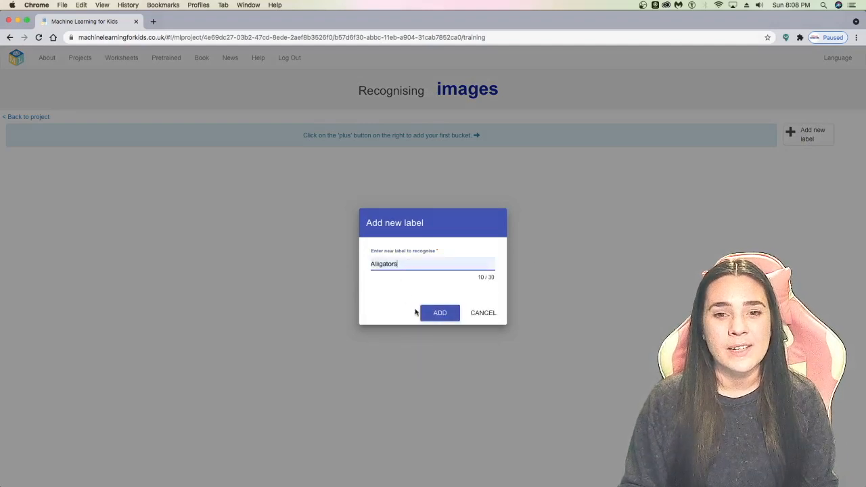
left_click(440, 314)
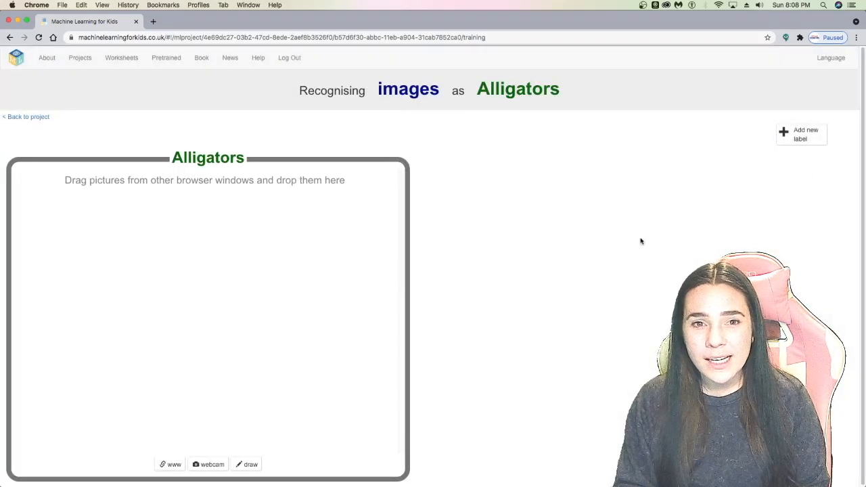
- Add a second training label named "Ducks" to the project
left_click(809, 137)
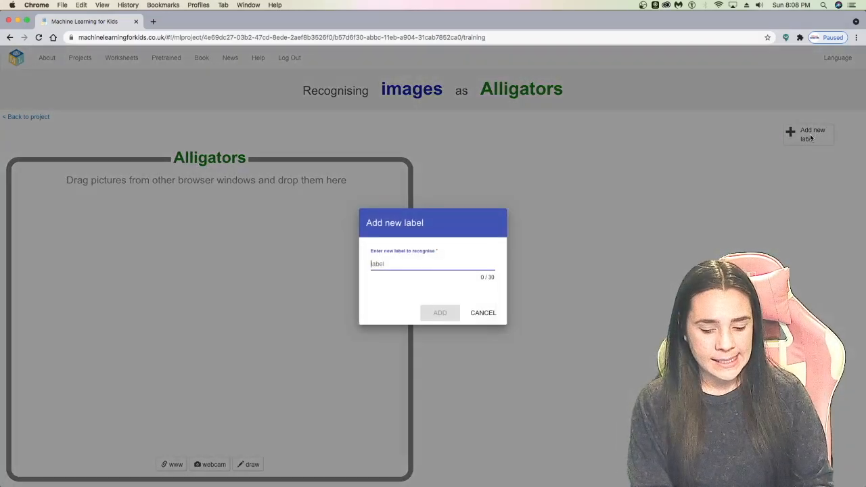
type("ducks")
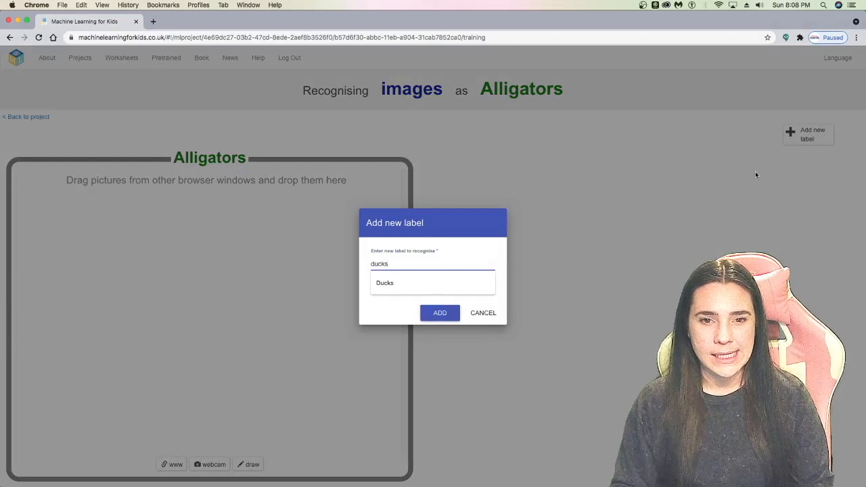
left_click(437, 282)
left_click(440, 313)
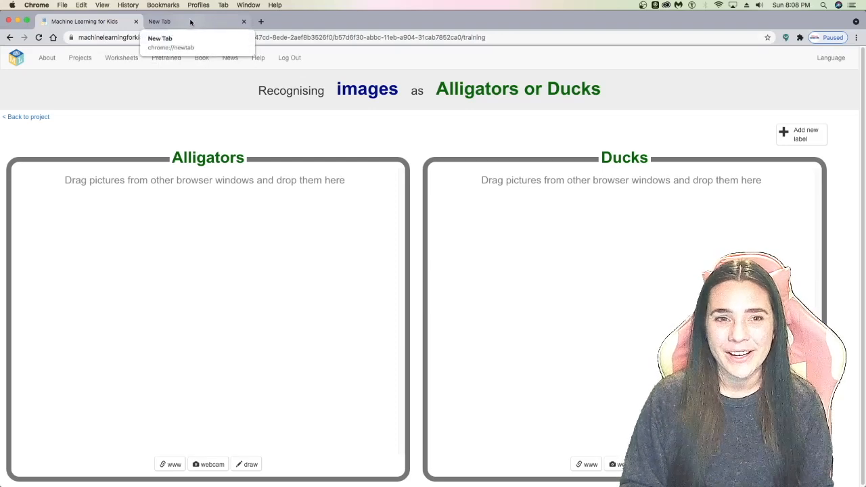
- Open Google Images in a separate browser tab and search for "alligator"
left_click(190, 22)
type("al")
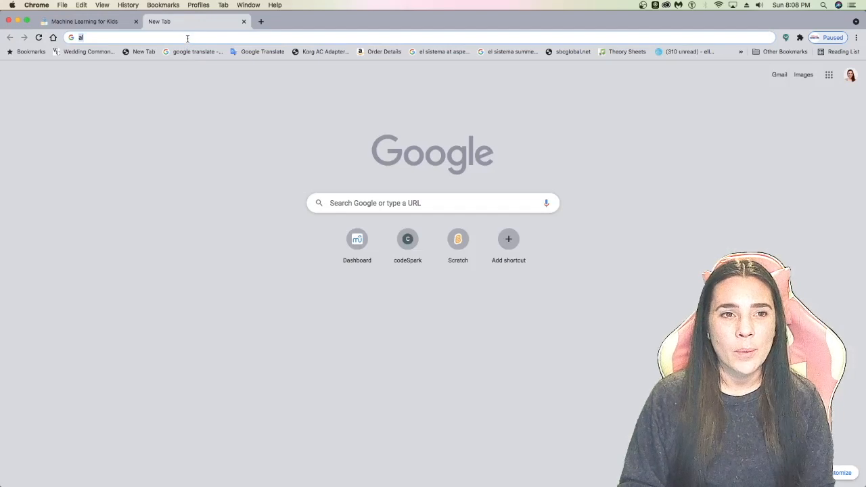
key("BackSpace")
key("BackSpace")
type("imag")
key("Return")
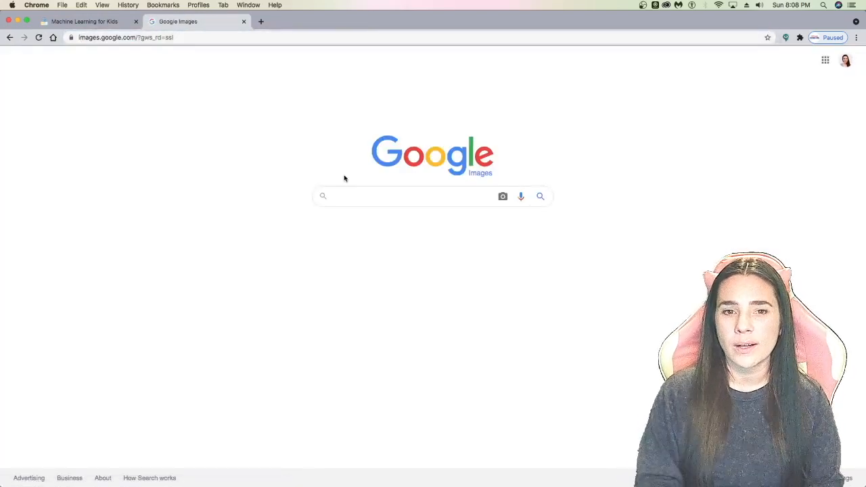
type("alligator")
key("Return")
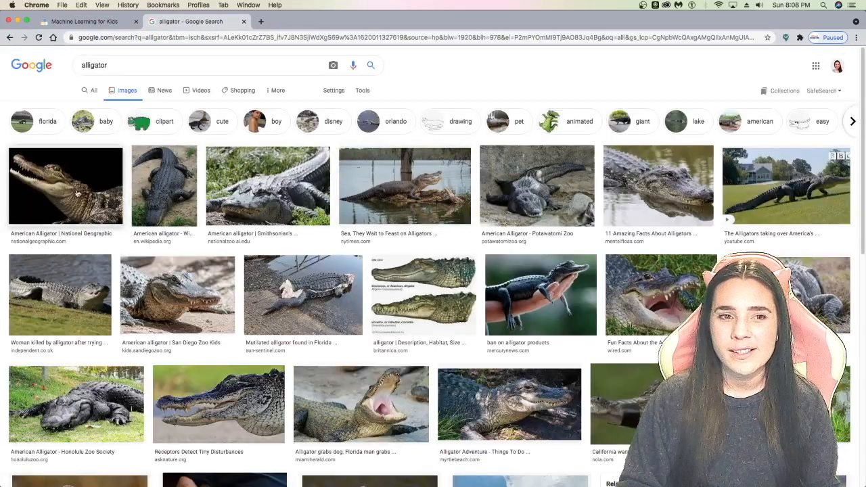
- Add seven different alligator pictures from the image search results to the project's Alligators training bucket
left_click_drag(73, 198, 174, 288)
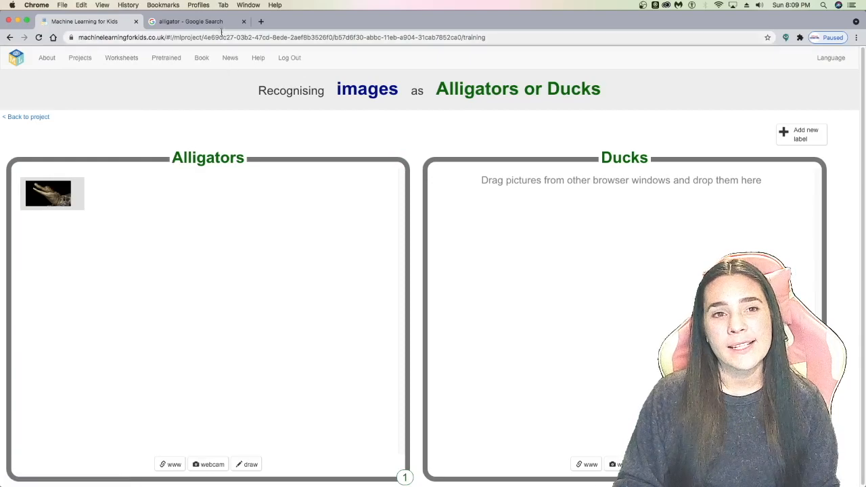
left_click(217, 25)
left_click_drag(157, 190, 110, 181)
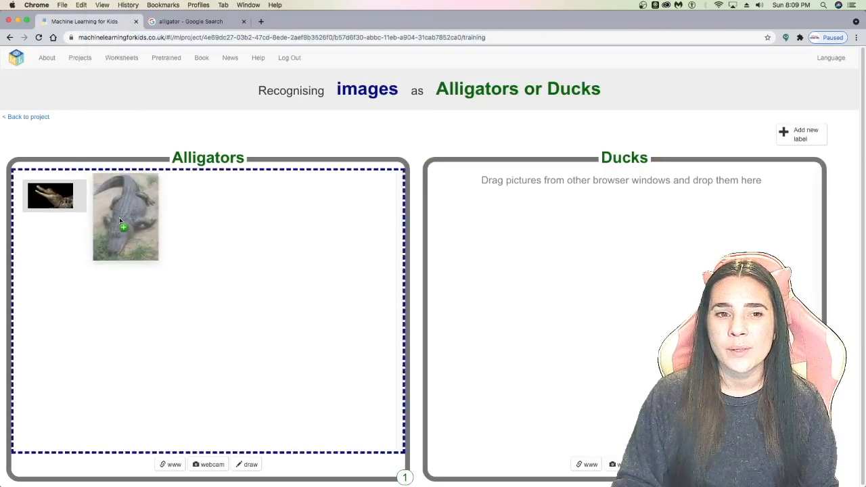
left_click(212, 21)
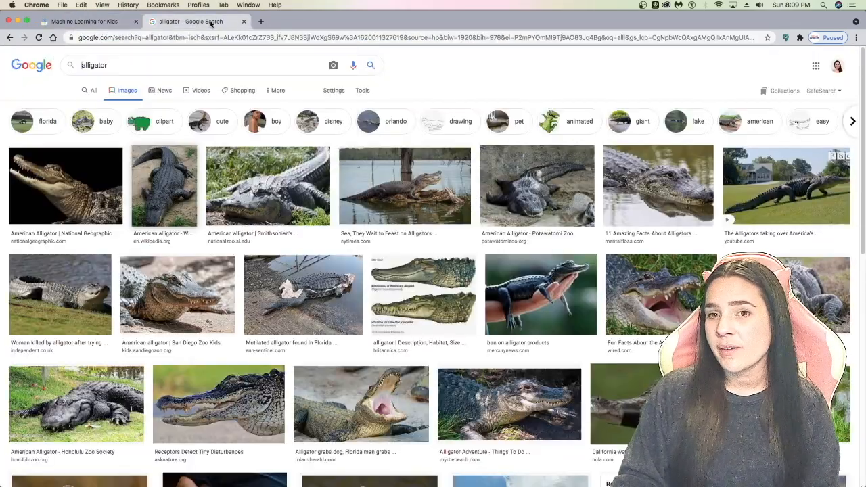
left_click_drag(320, 166, 222, 232)
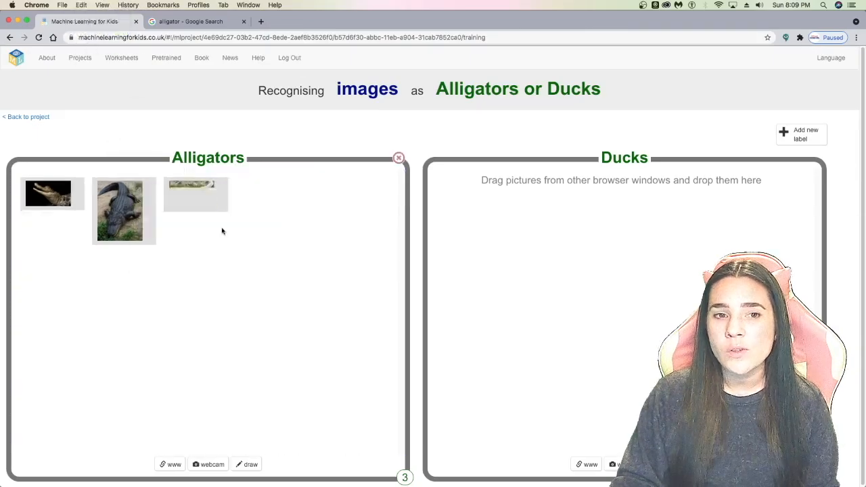
left_click(207, 23)
left_click_drag(421, 189, 307, 232)
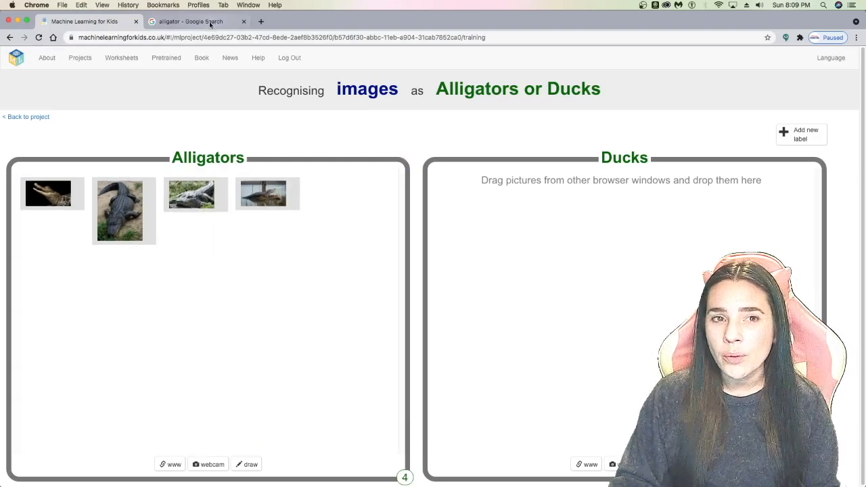
left_click(210, 24)
left_click_drag(534, 186, 326, 246)
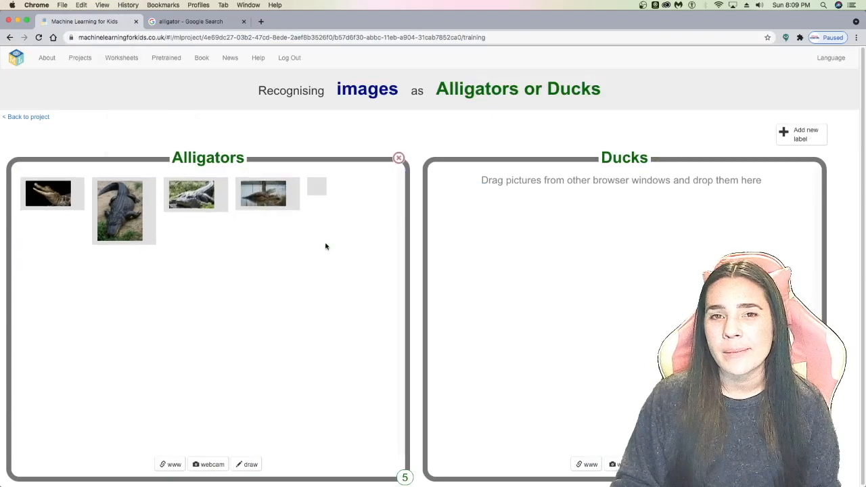
left_click(213, 24)
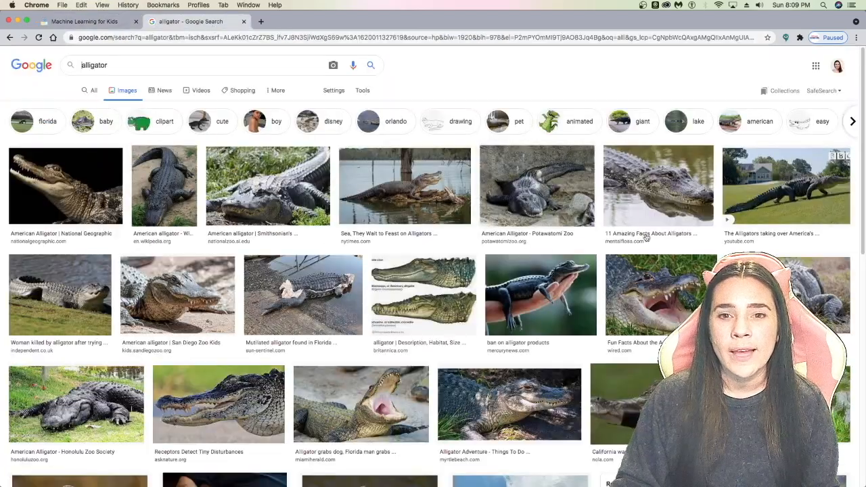
left_click_drag(639, 188, 71, 280)
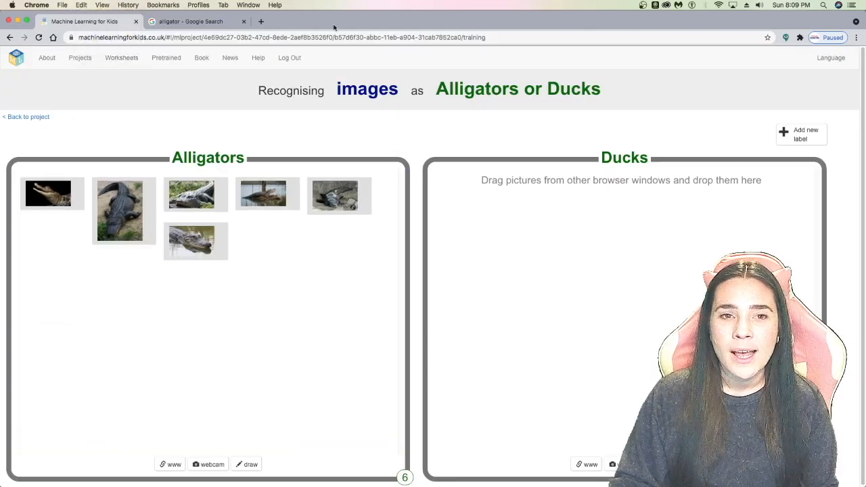
left_click(188, 21)
left_click_drag(424, 299, 233, 330)
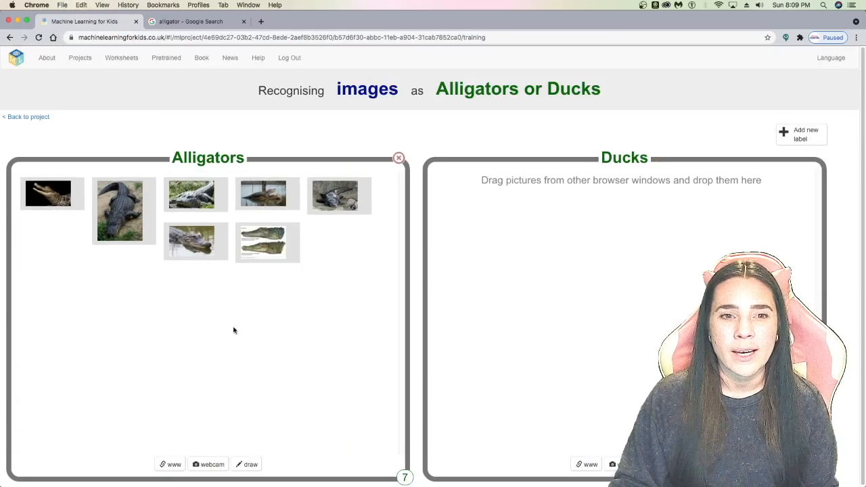
- Return to the image search and replace the query with "ducks"
left_click(207, 21)
left_click_drag(157, 66, 1, 42)
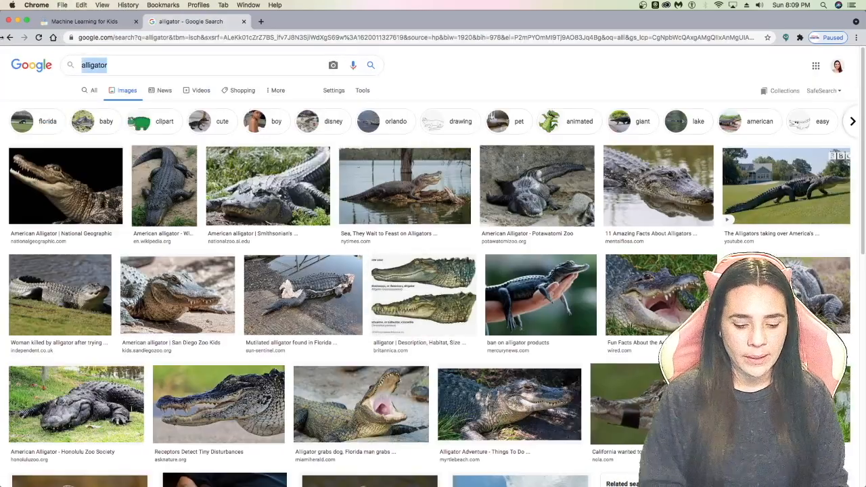
type("ducks")
key("Return")
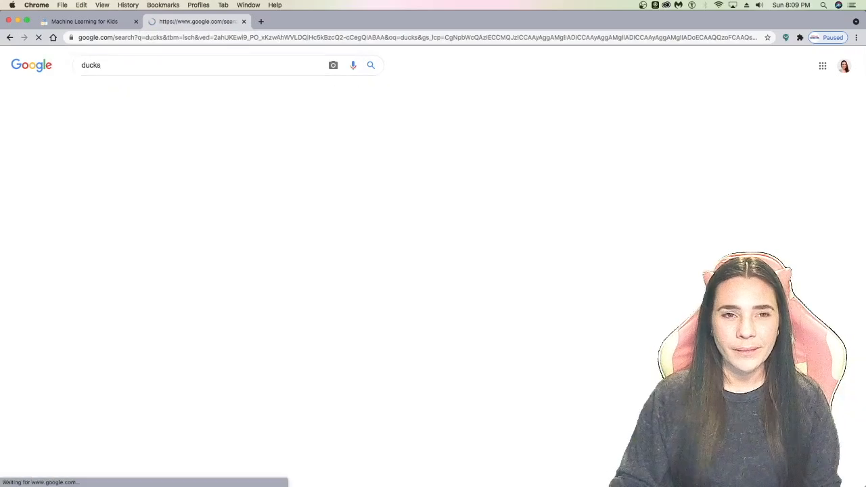
- Add the yellow duckling, a swimming mallard, the white duck on grass and the colourful standing duck to the project's Ducks training bucket
left_click_drag(477, 207, 508, 361)
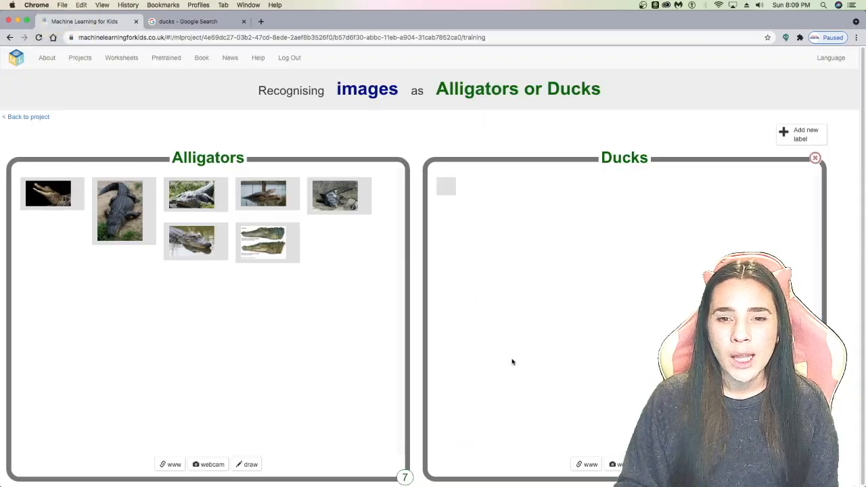
left_click(208, 25)
left_click_drag(196, 188, 531, 279)
left_click(187, 21)
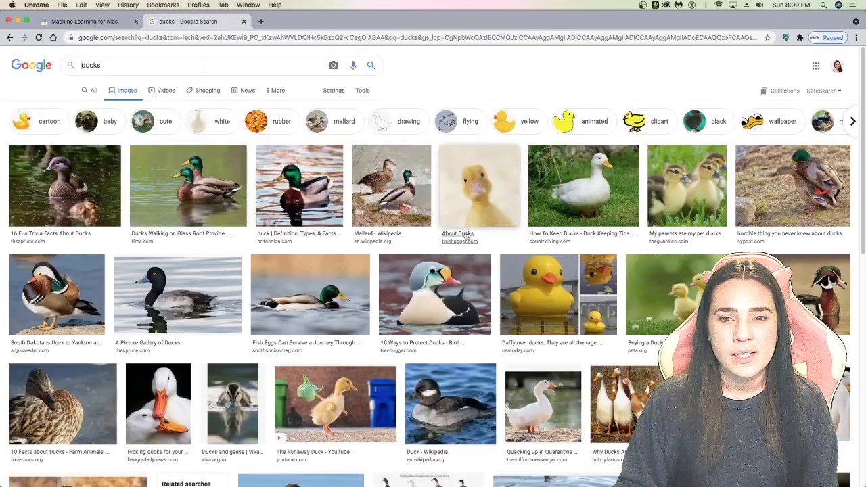
left_click_drag(601, 199, 529, 376)
left_click(188, 22)
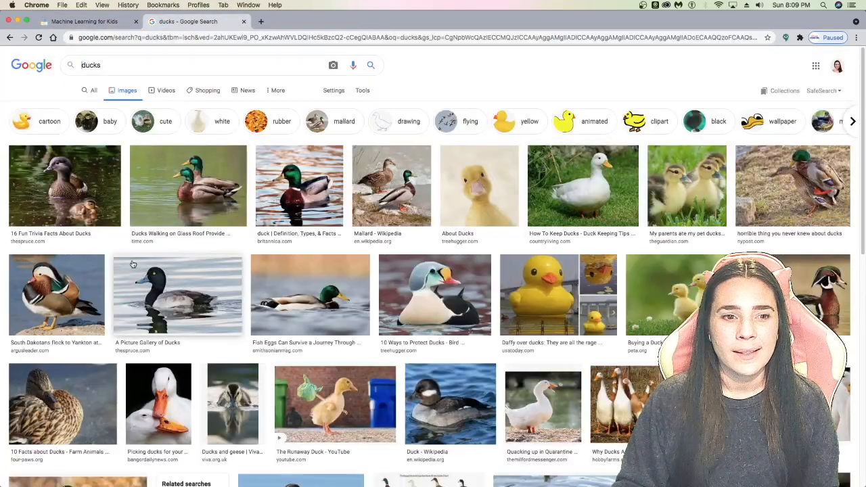
left_click_drag(81, 299, 559, 330)
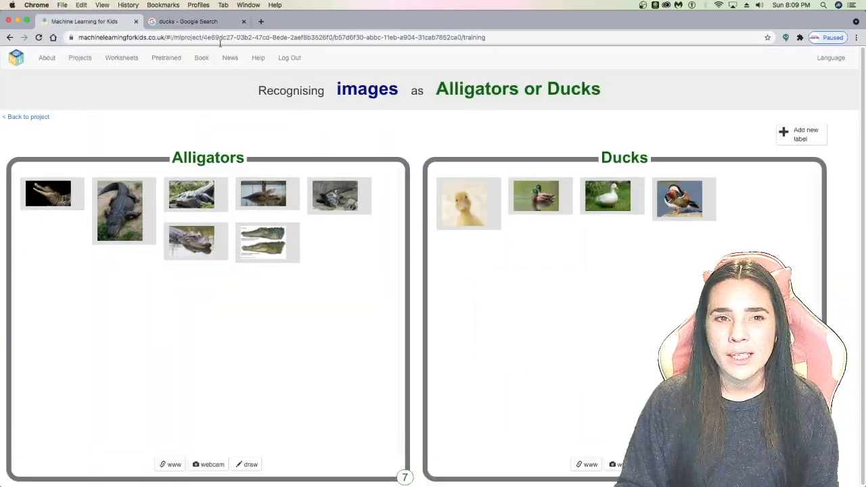
- Try to add the yellow rubber duck picture from the image search to the Ducks training bucket
left_click(188, 22)
left_click_drag(564, 282, 477, 284)
left_click(205, 22)
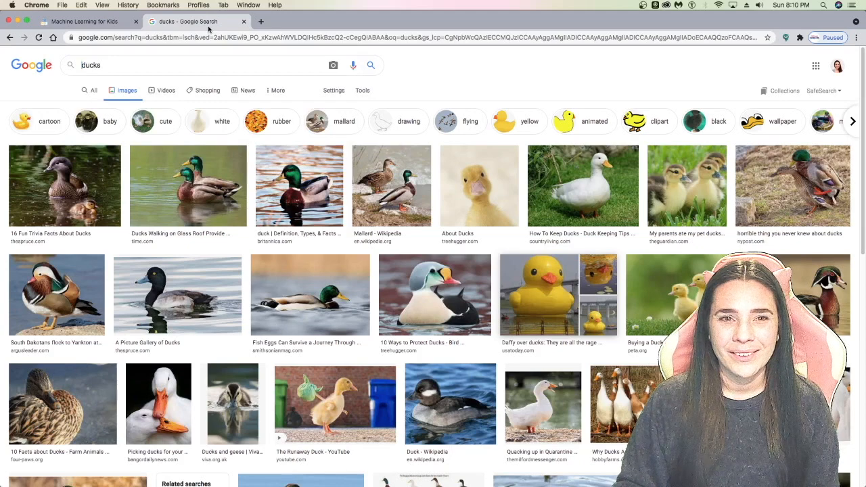
left_click(86, 21)
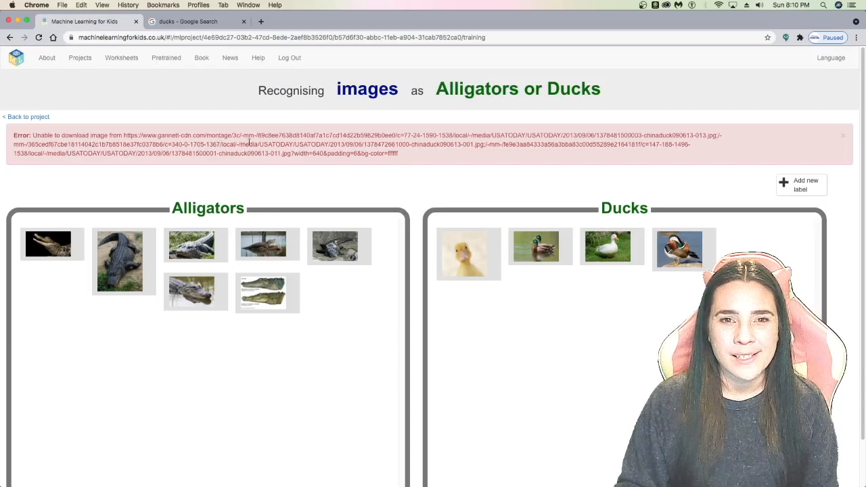
- Add the picture of a standing group of ducks and the swimming black-headed duck to the Ducks training bucket
left_click(199, 21)
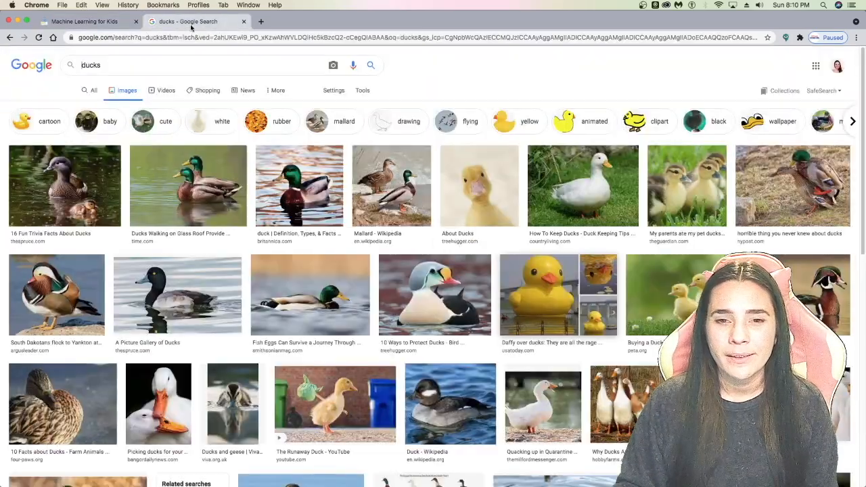
left_click_drag(622, 403, 506, 338)
left_click(193, 21)
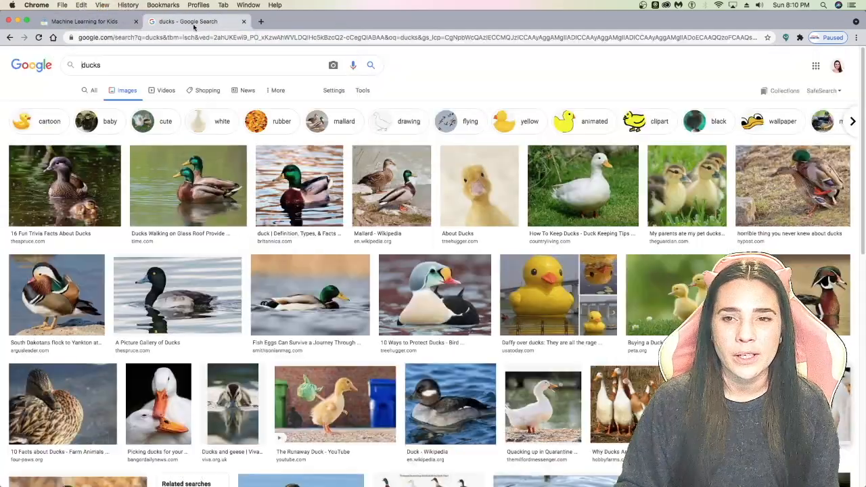
left_click_drag(177, 294, 517, 368)
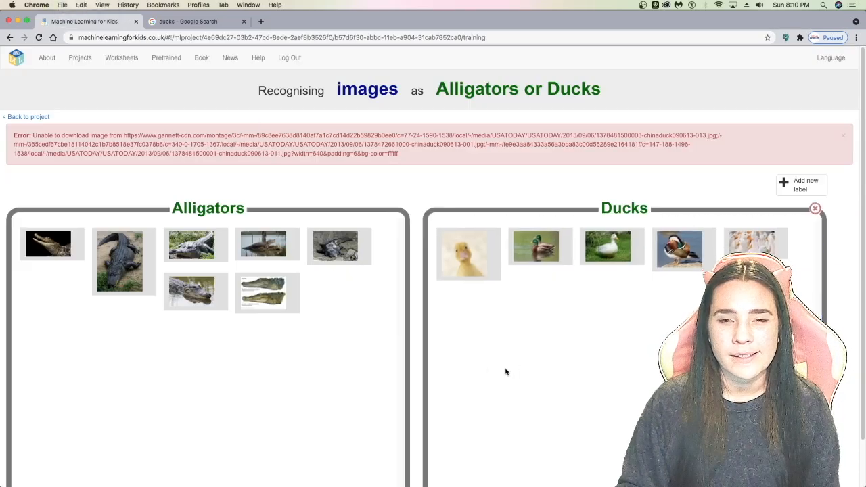
- Train a new machine learning model on the collected Alligators and Ducks examples and review its training status
left_click(29, 117)
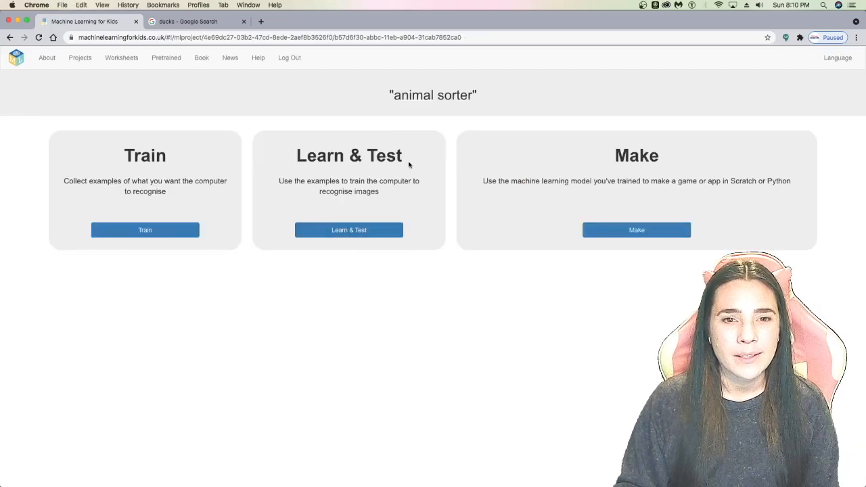
left_click(352, 231)
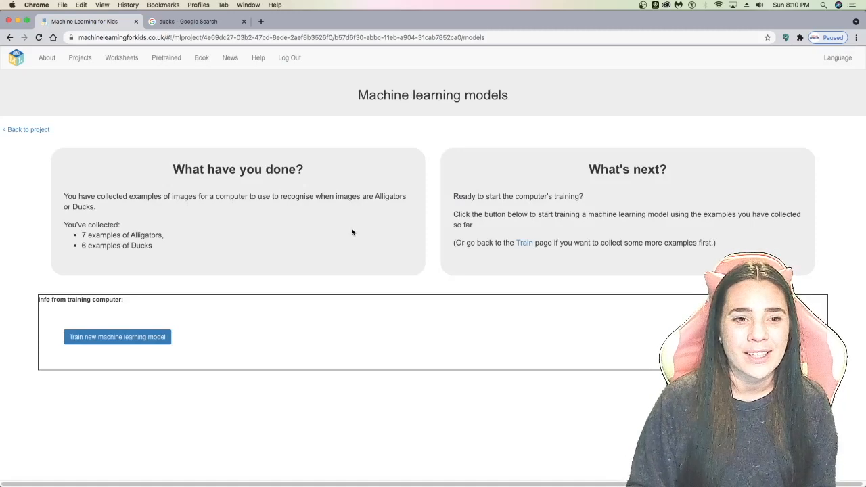
left_click(134, 338)
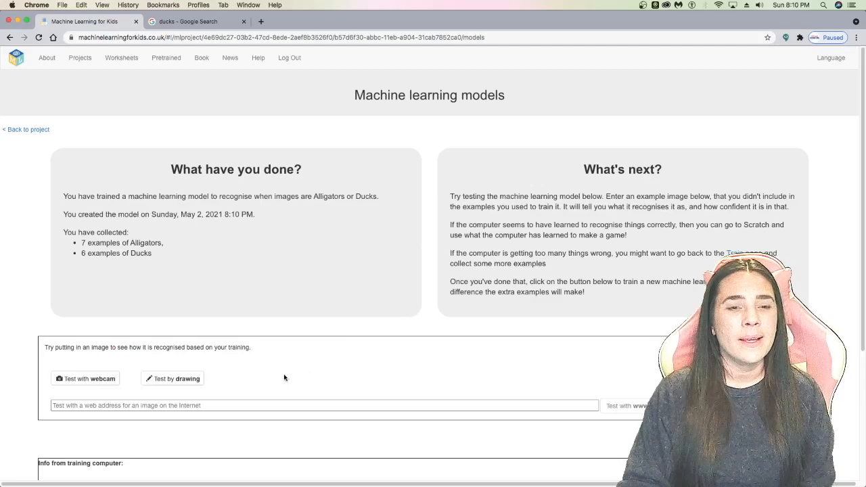
scroll(284, 390, "down", 5)
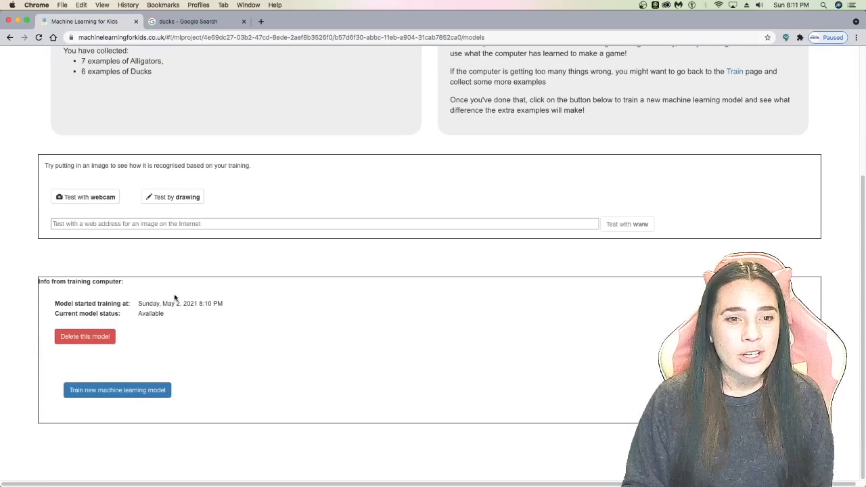
left_click_drag(190, 302, 241, 329)
left_click(240, 329)
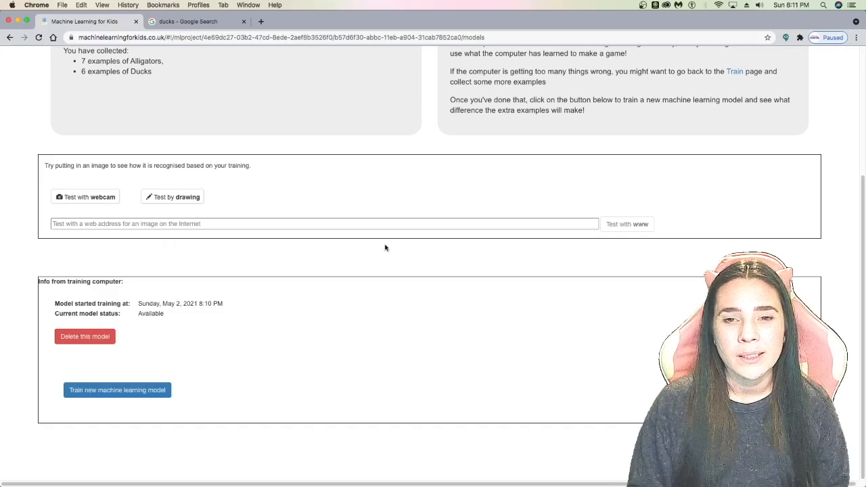
- Find the grey-brown Ruddy Duck picture from All About Birds in the duck image results and copy its image address
left_click(212, 22)
scroll(286, 267, "down", 3)
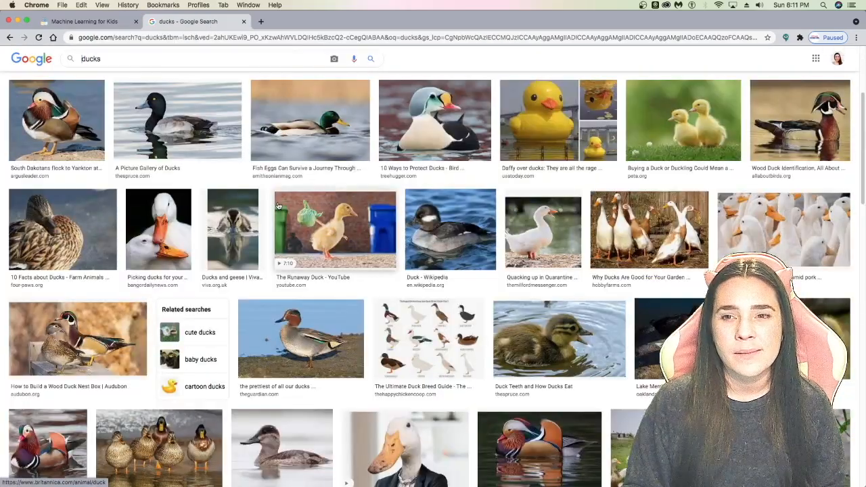
scroll(287, 267, "down", 1)
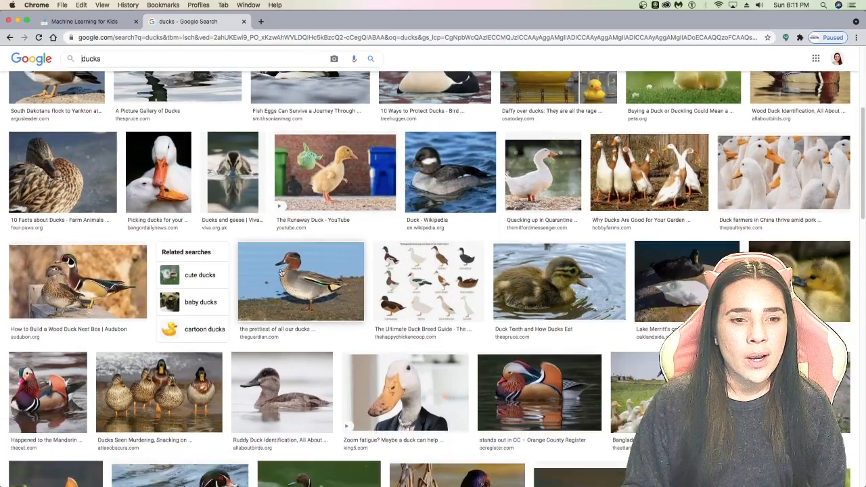
left_click(285, 401)
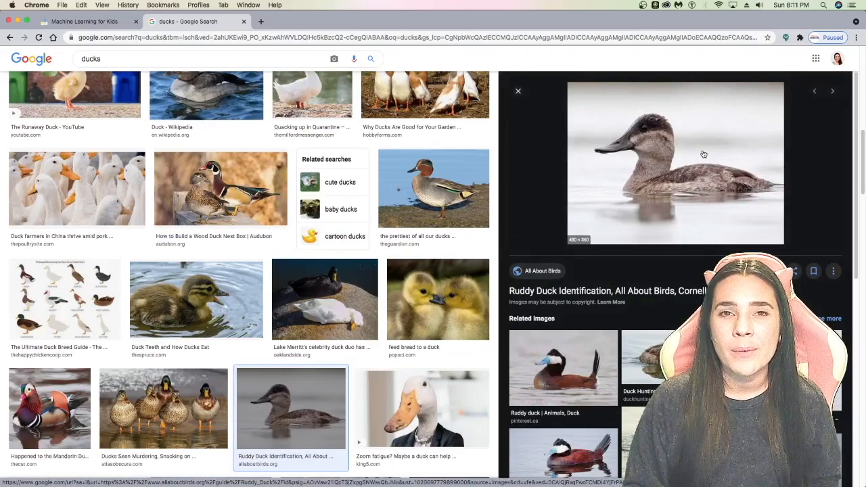
right_click(662, 165)
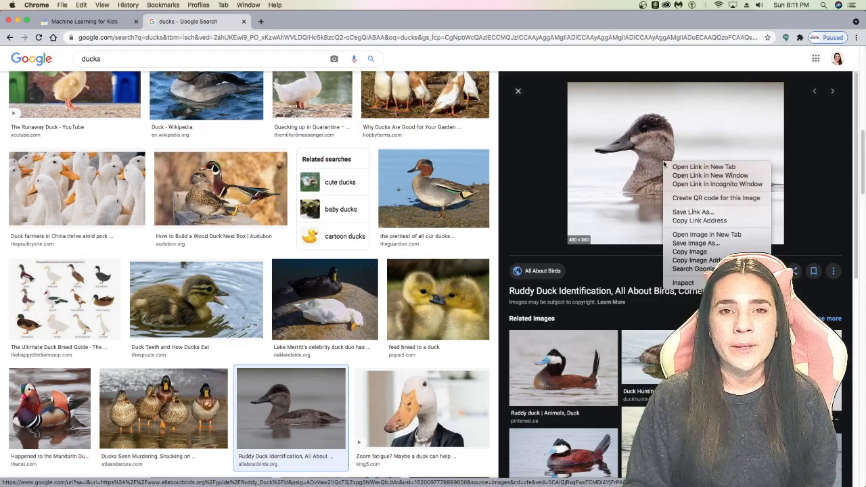
left_click(695, 261)
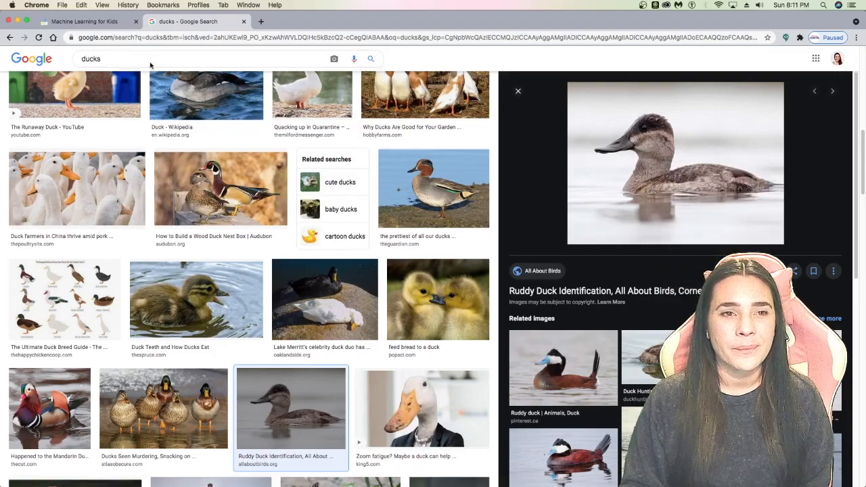
- Test the trained model with the copied web address of the Ruddy Duck picture
left_click(99, 21)
left_click(212, 223)
right_click(215, 226)
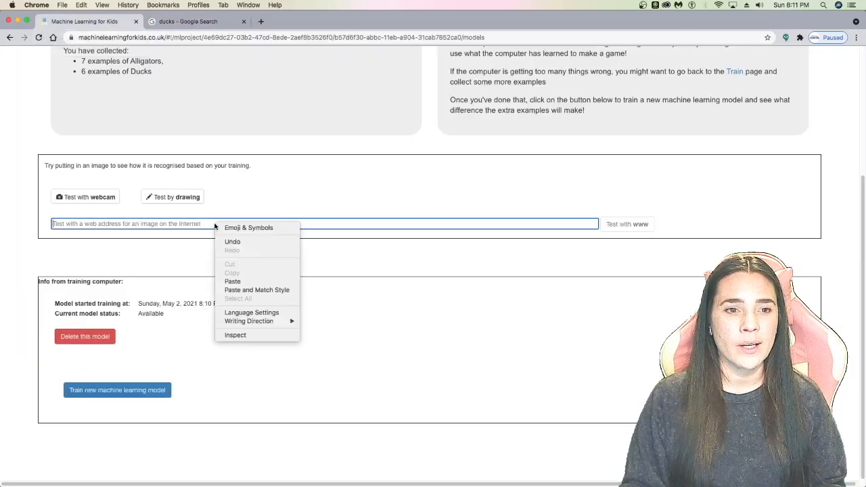
left_click(262, 281)
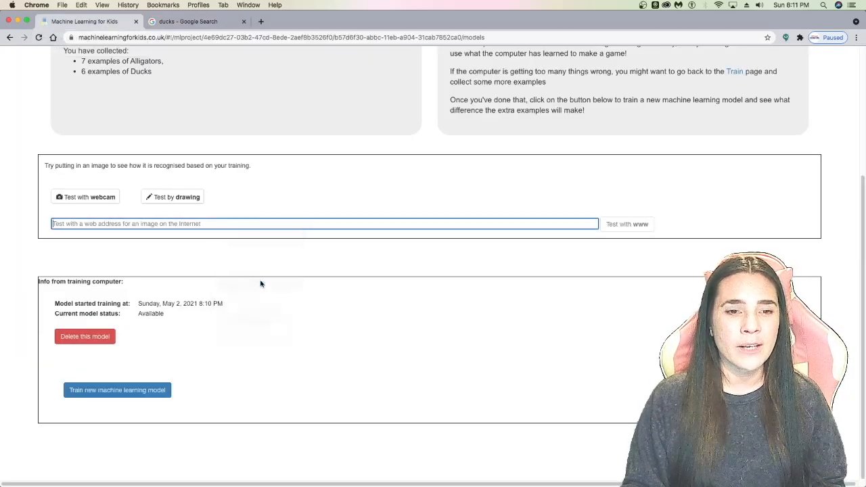
left_click(642, 227)
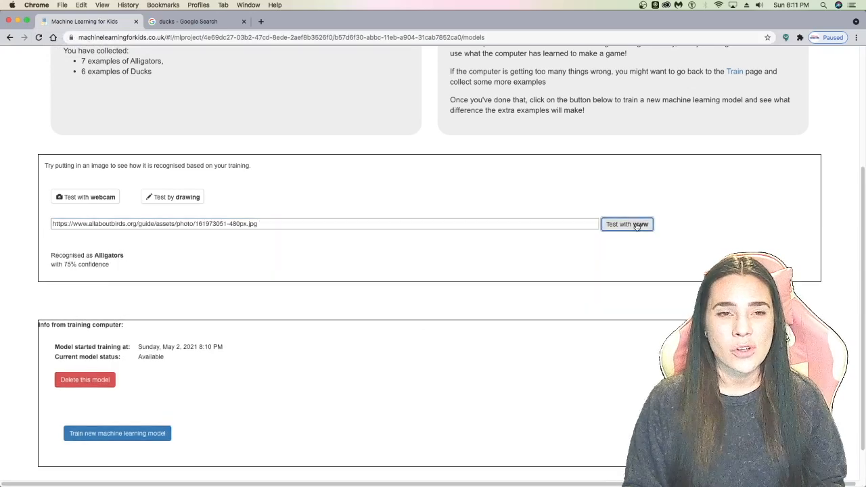
- Compare the Ruddy Duck picture in the image search with the model's recognition label and confidence
left_click(176, 23)
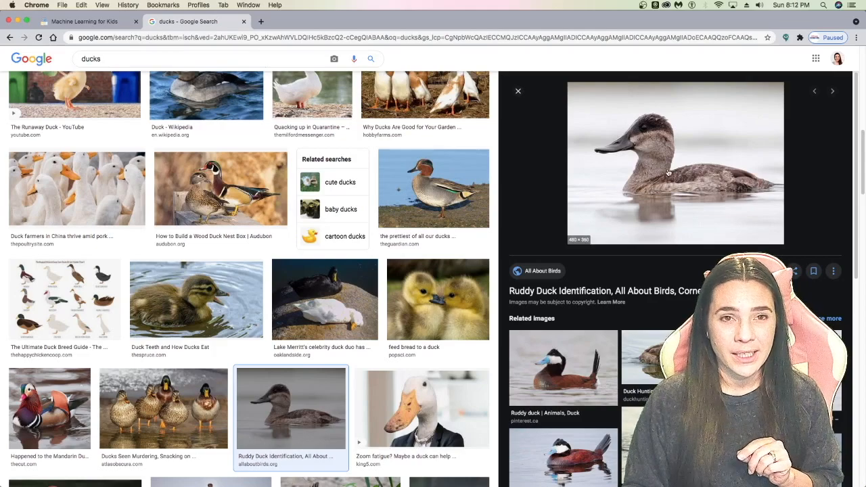
left_click(93, 23)
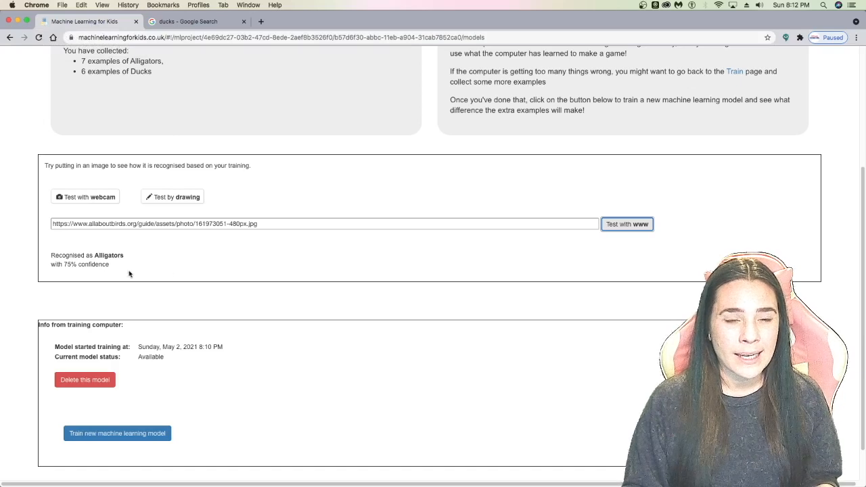
left_click_drag(121, 266, 25, 255)
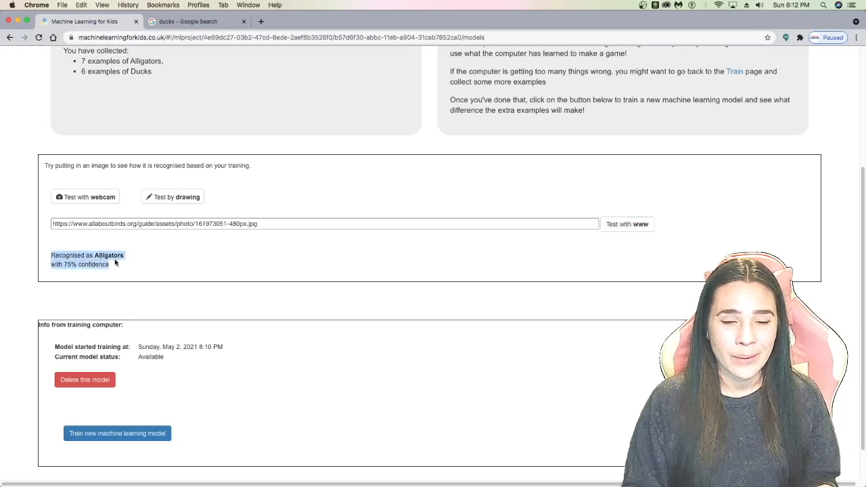
left_click(152, 266)
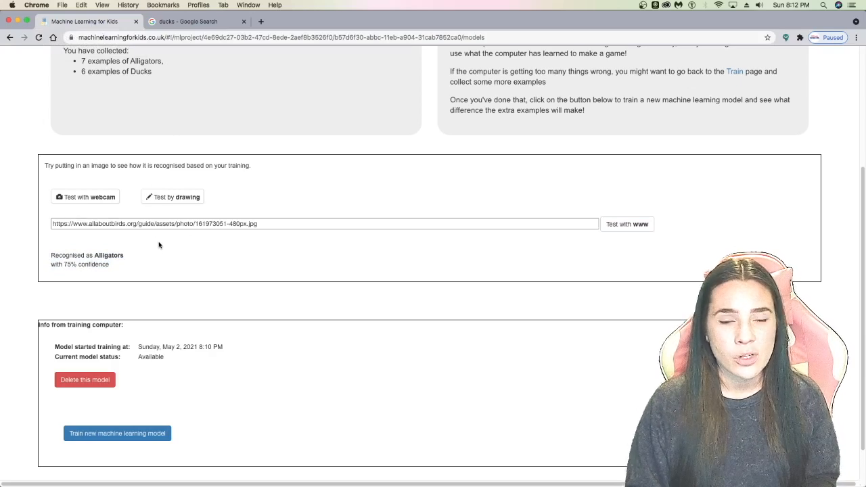
- Find the Orange County Register's mandarin duck picture in the duck image results and copy its image address
left_click(183, 23)
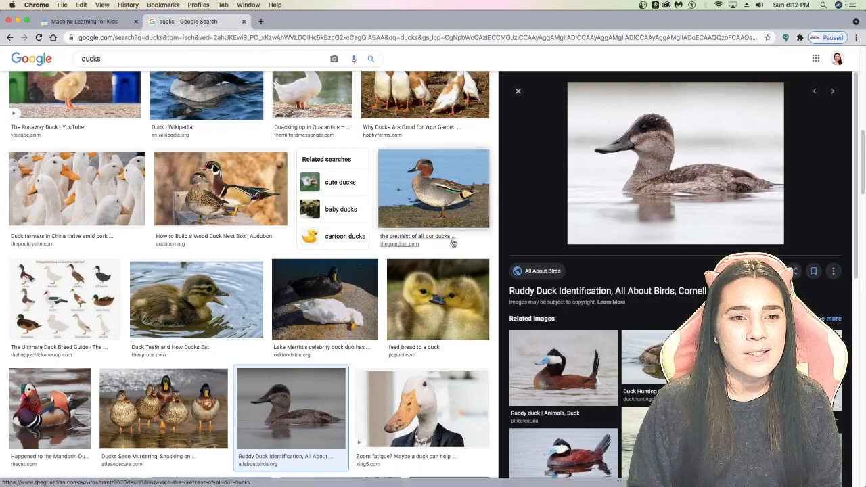
scroll(274, 351, "down", 5)
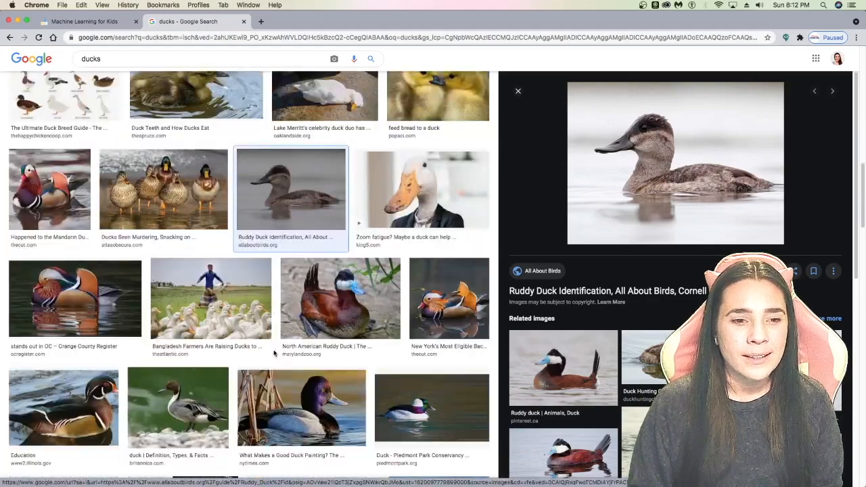
scroll(274, 352, "down", 1)
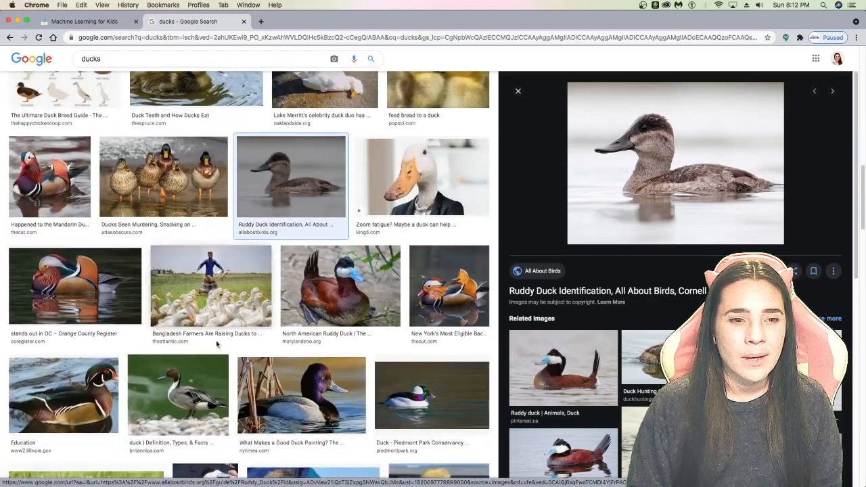
left_click(78, 312)
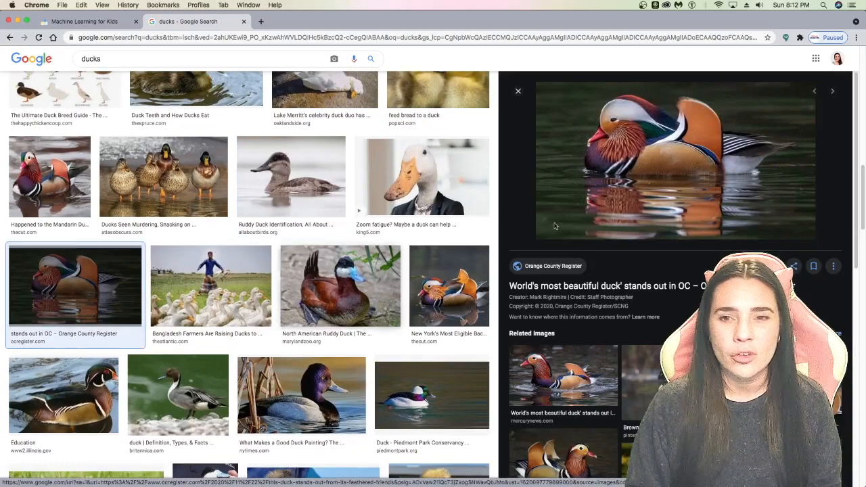
right_click(716, 151)
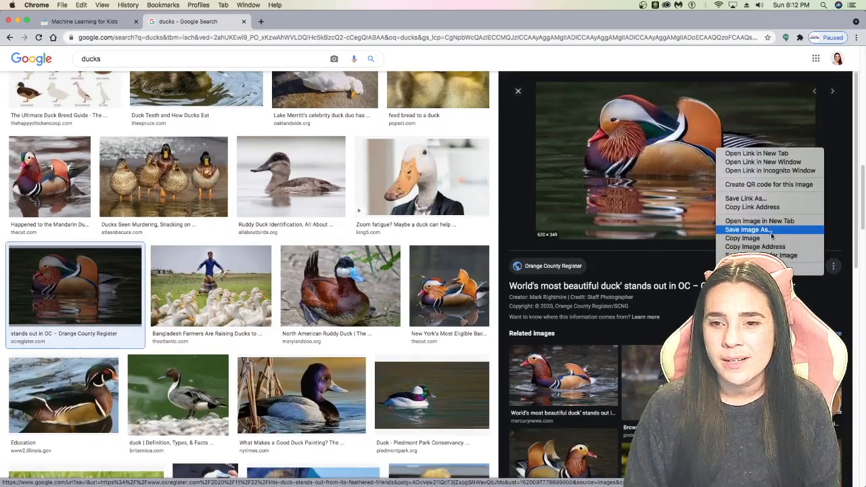
left_click(755, 247)
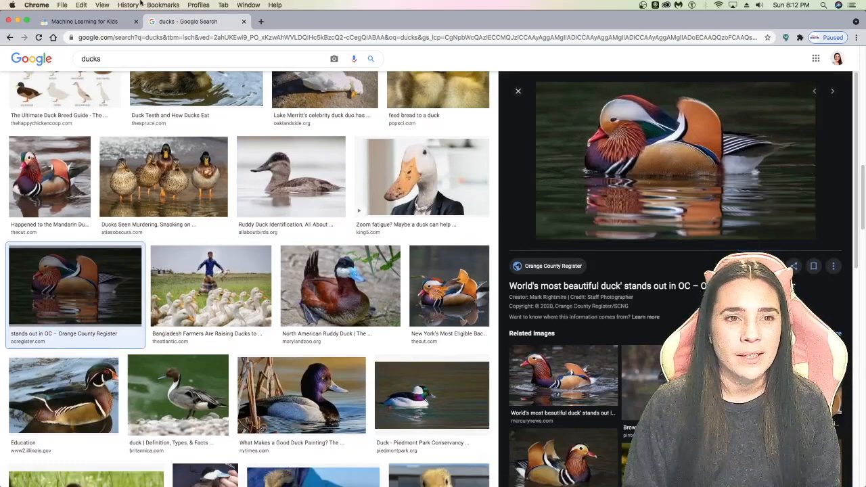
- Replace the test web address with the copied mandarin duck image address and test the model with it
left_click(82, 21)
left_click(279, 223)
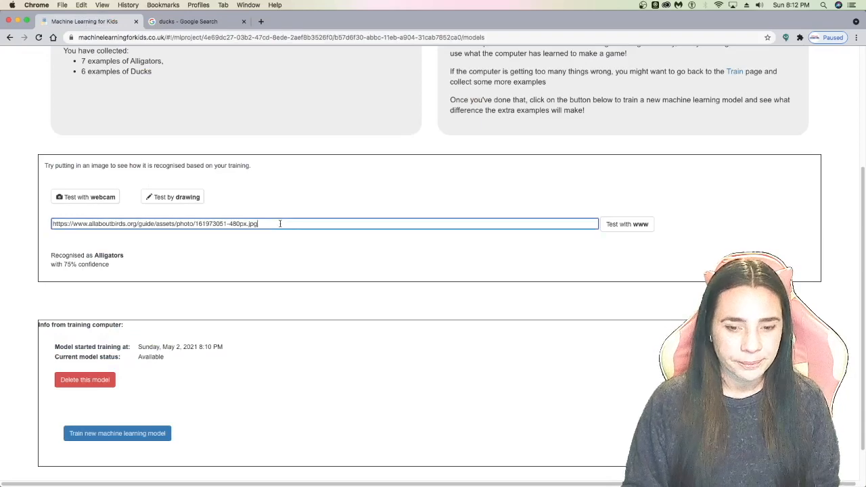
key("super+a")
key("super+v")
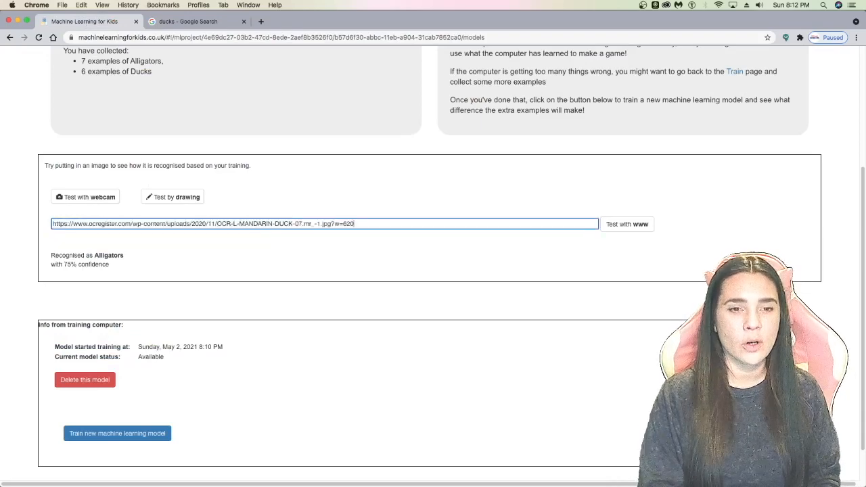
left_click(633, 223)
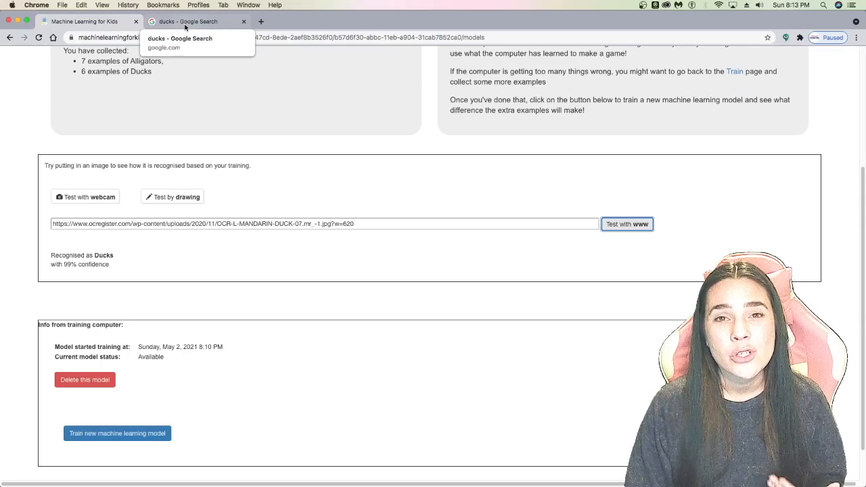
- Return to the project's training examples and add the All About Birds Ruddy Duck picture from the image search to the Ducks label
scroll(237, 256, "up", 5)
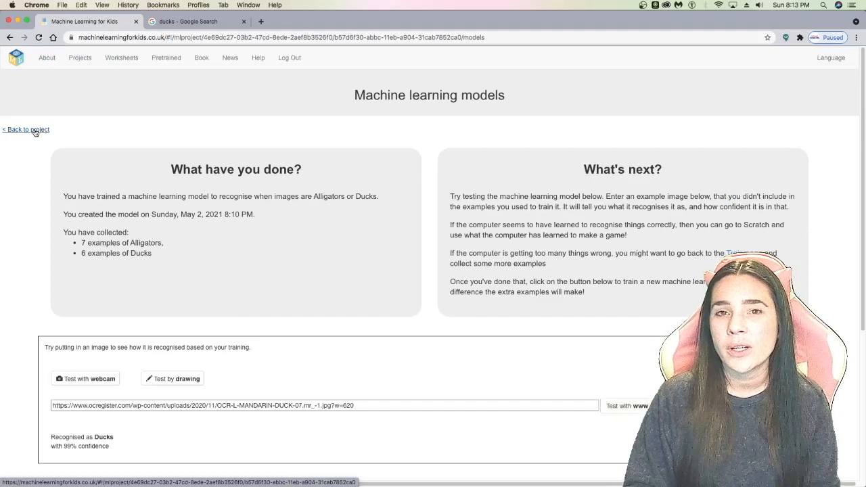
left_click(33, 129)
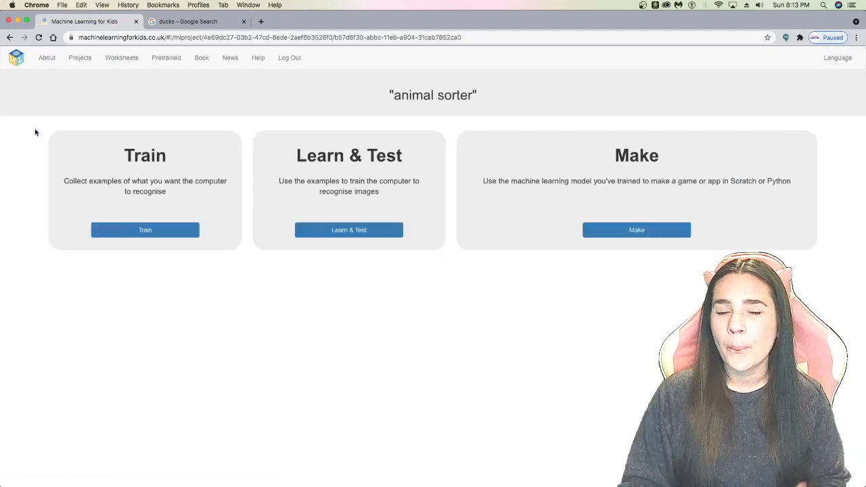
left_click(145, 232)
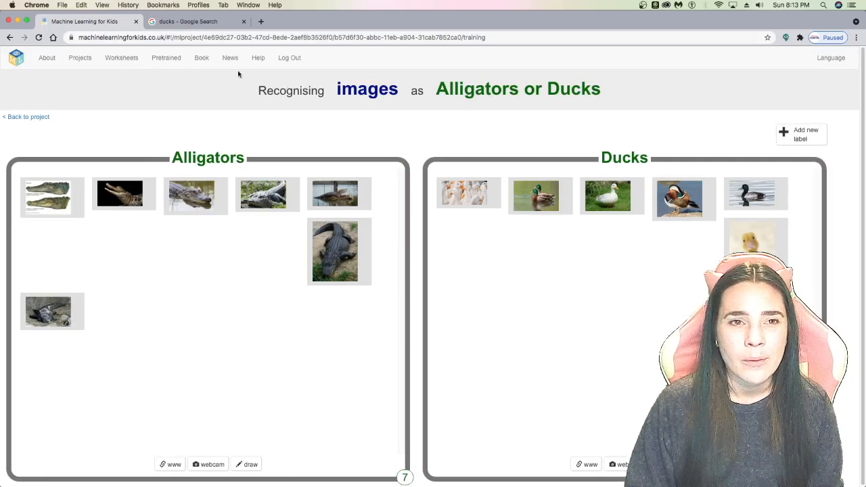
left_click(182, 21)
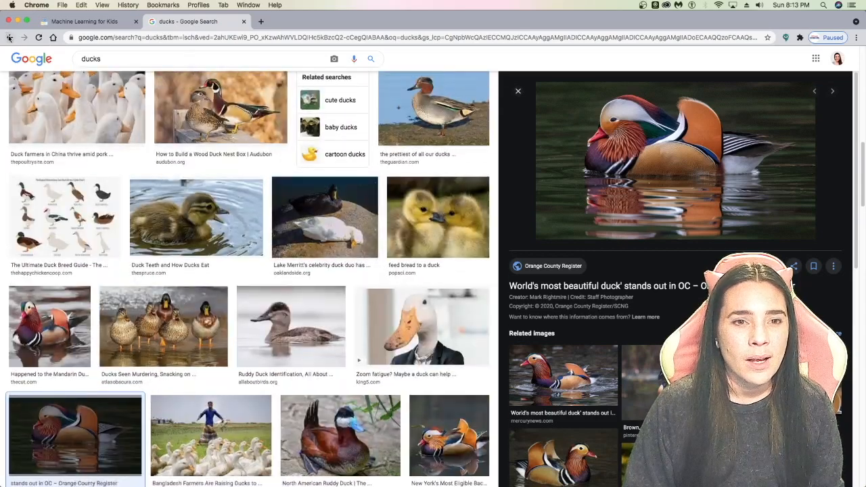
left_click(291, 326)
left_click_drag(609, 149, 593, 284)
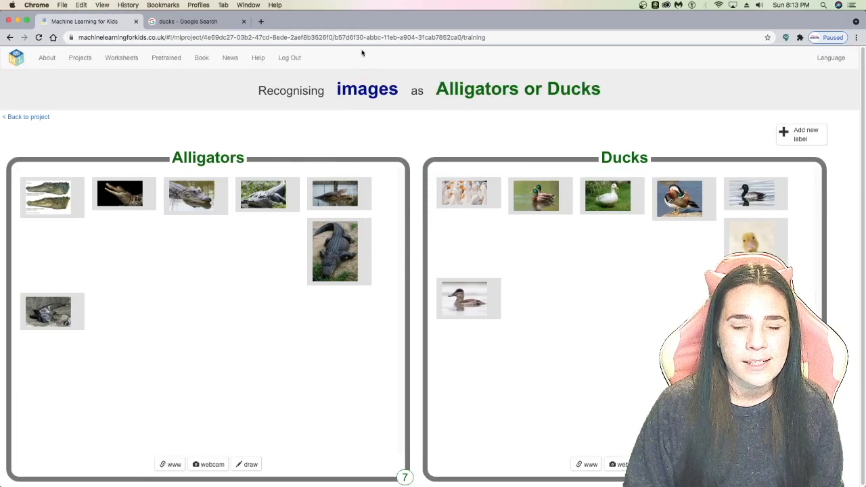
- Add the Maryland Zoo's North American Ruddy Duck picture from the image results to the Ducks training examples
left_click(187, 23)
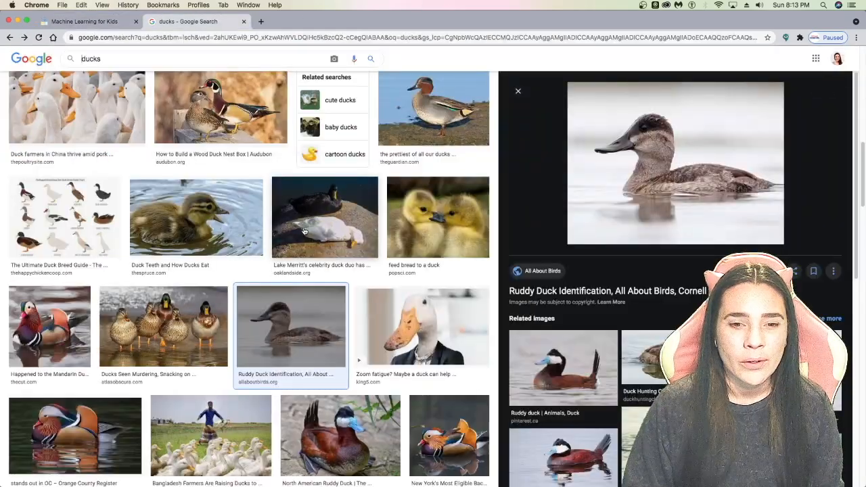
scroll(304, 231, "down", 1)
left_click_drag(352, 439, 614, 323)
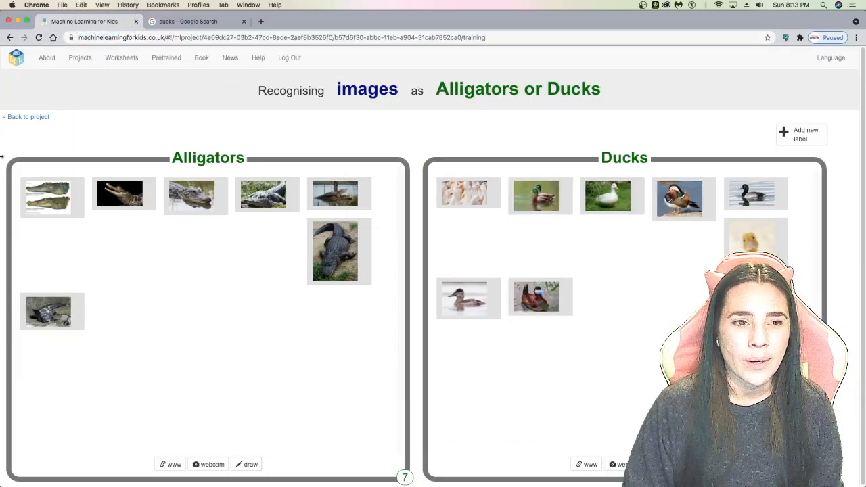
- Go back to the project's Learn & Test page and train a new machine learning model with the extended examples
left_click(26, 117)
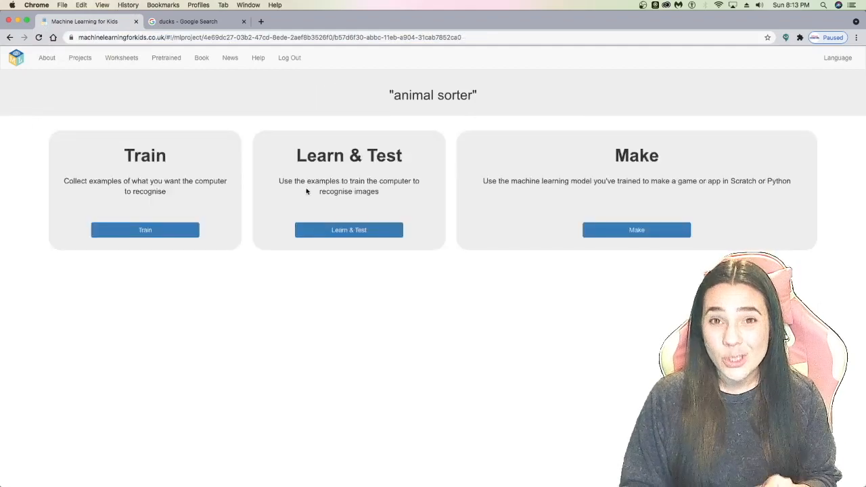
left_click(354, 232)
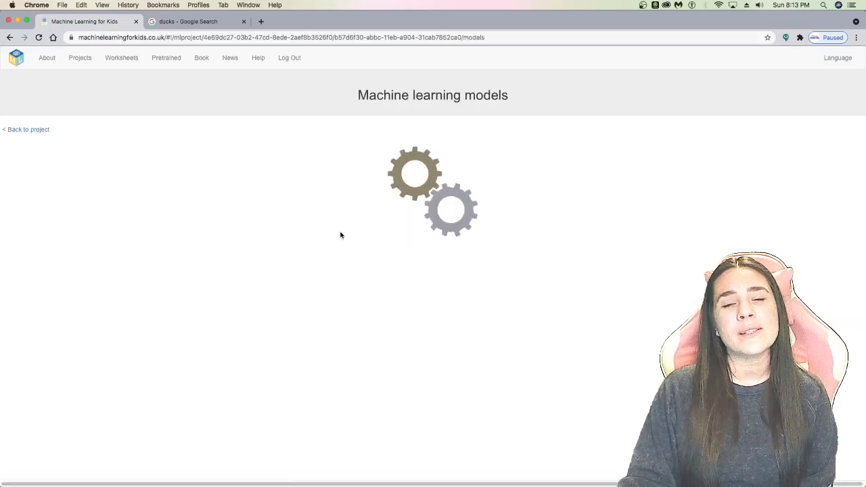
scroll(332, 420, "down", 3)
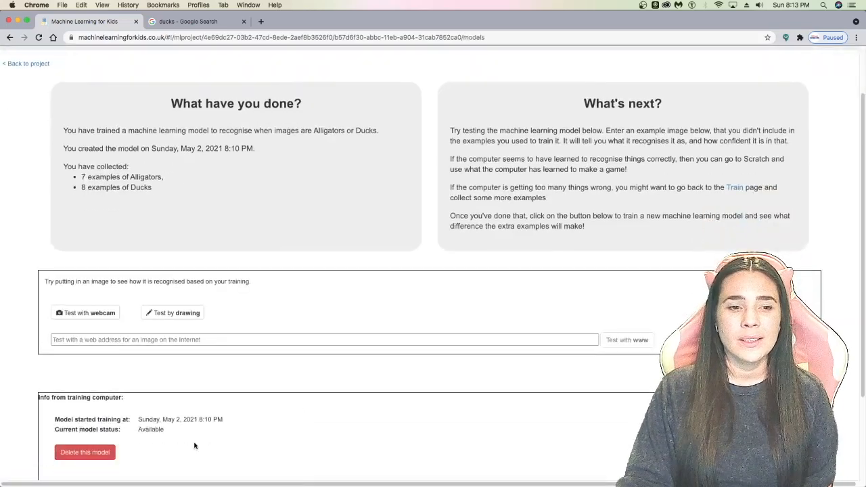
scroll(146, 443, "down", 3)
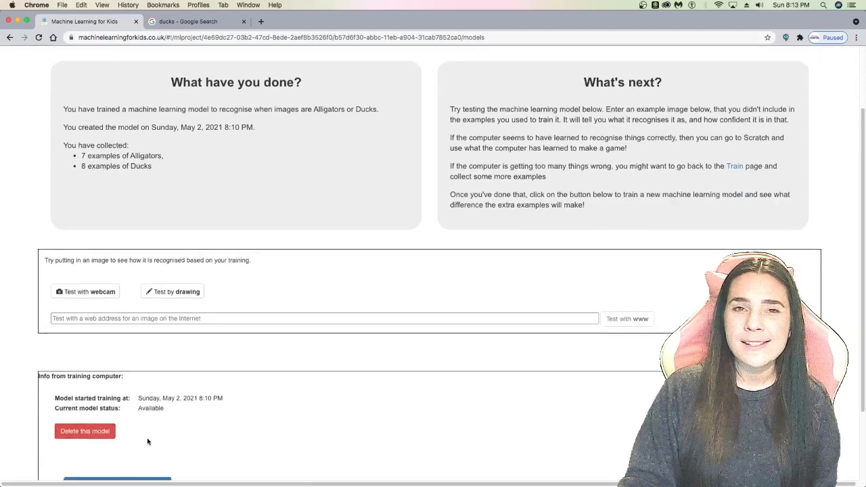
left_click(134, 414)
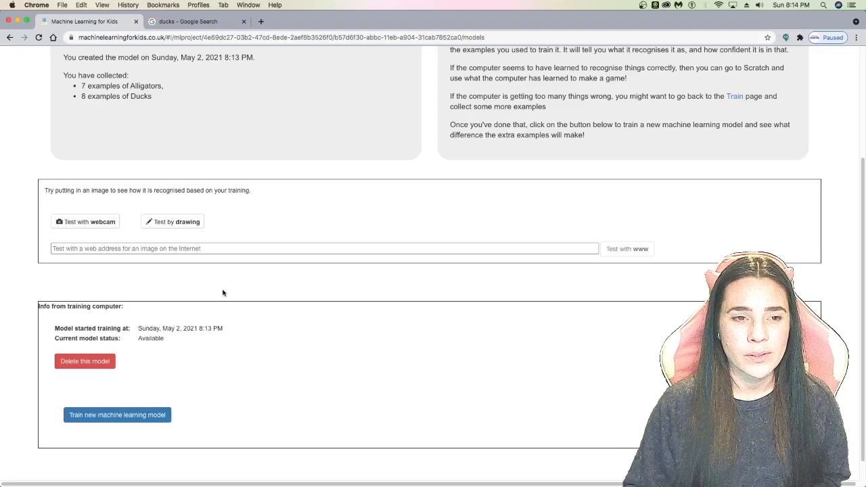
- Find The Spruce's "12 Different Types of Ducks" picture further down the duck image results and copy its image address
left_click(207, 23)
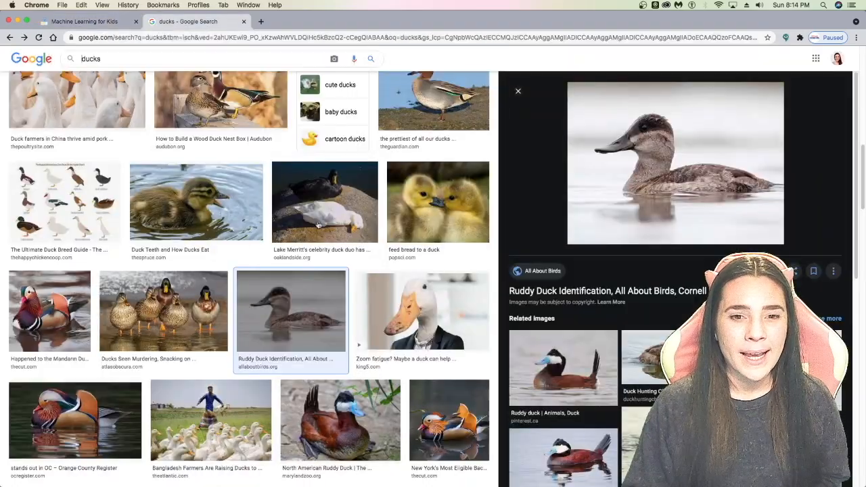
scroll(331, 311, "down", 5)
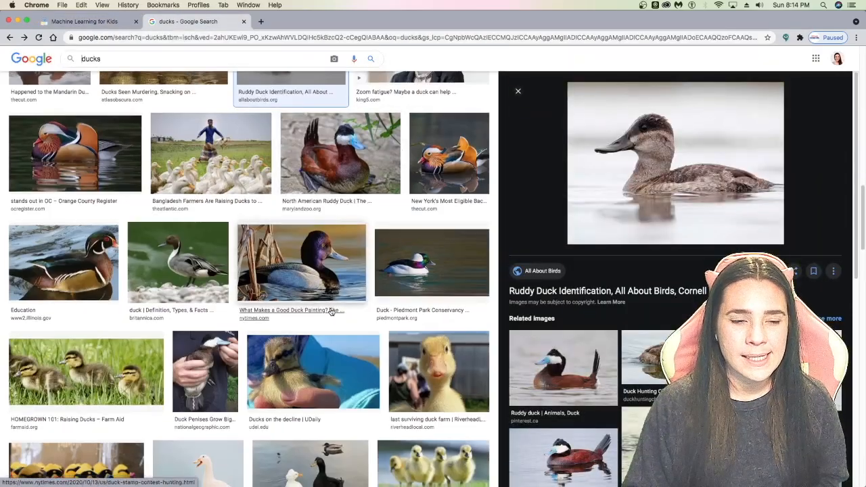
scroll(332, 312, "down", 6)
scroll(331, 312, "down", 6)
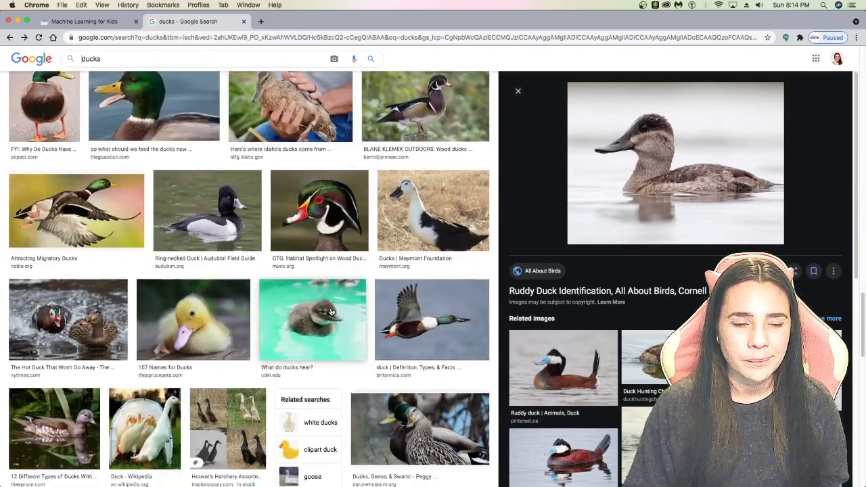
scroll(331, 312, "down", 1)
left_click(95, 379)
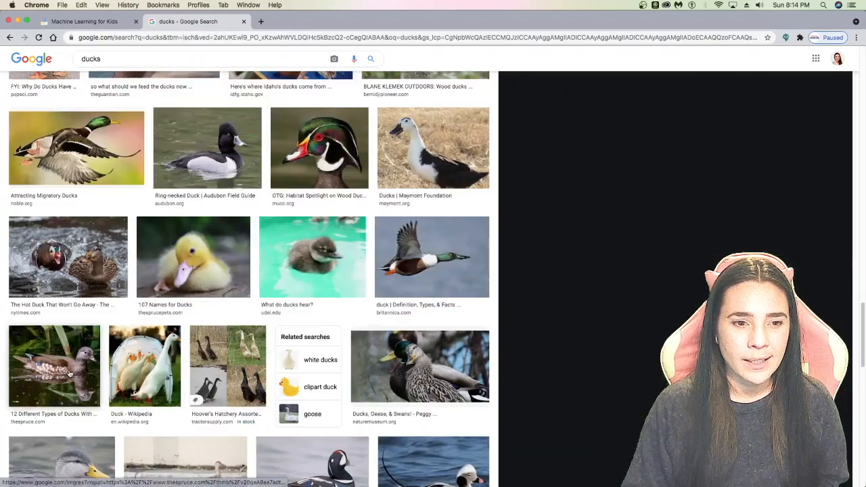
right_click(664, 171)
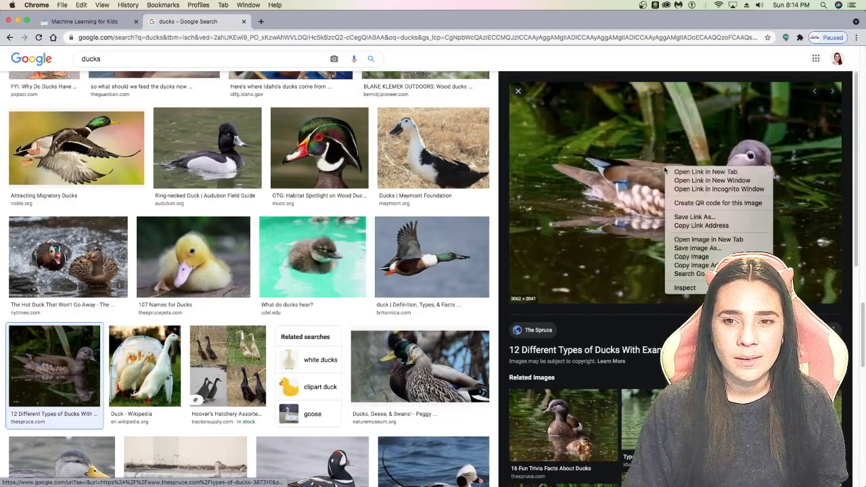
left_click(704, 260)
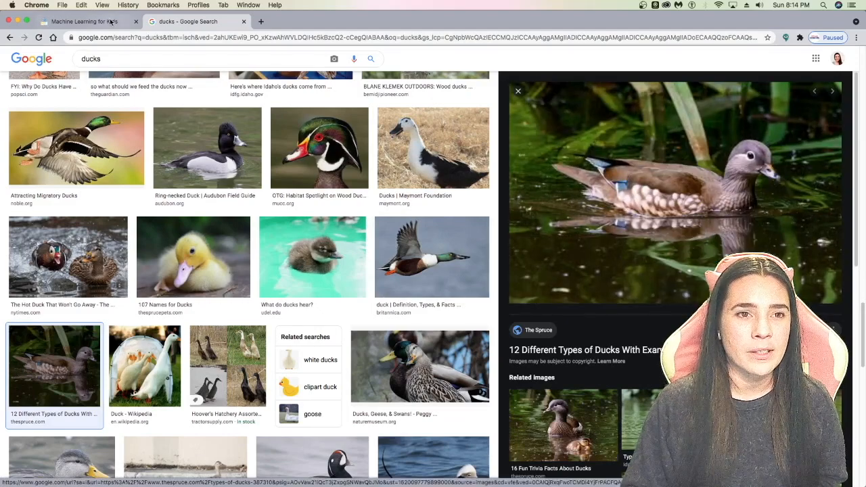
- Enter the copied Spruce duck image address as the test web address and test the retrained model with it
left_click(87, 21)
left_click(255, 248)
right_click(256, 249)
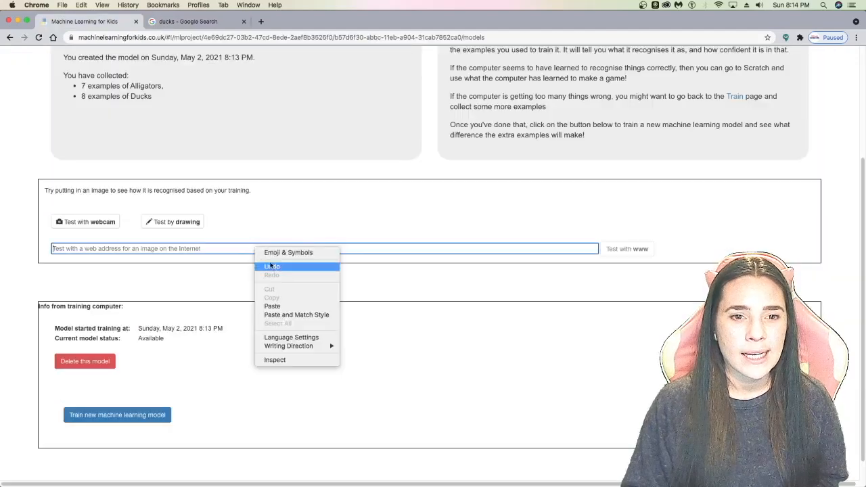
left_click(287, 305)
left_click(630, 251)
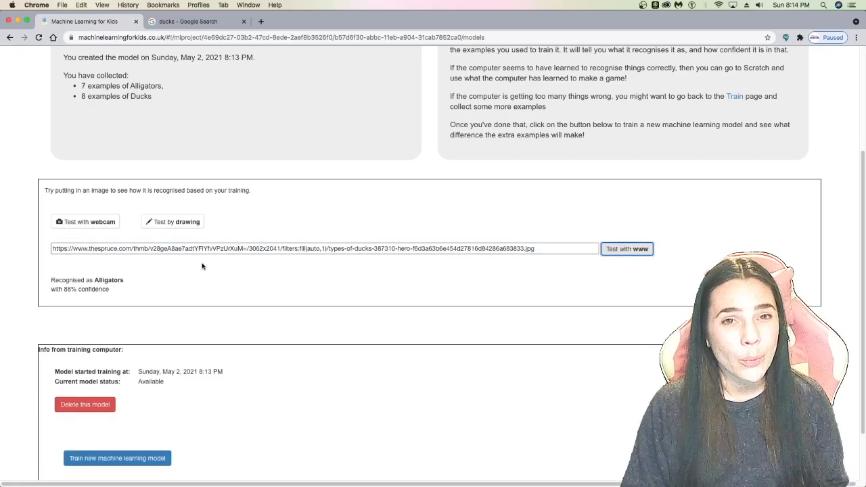
- Return to the "animal sorter" project and open its Train page with the Alligators and Ducks examples
scroll(202, 266, "up", 5)
left_click(35, 72)
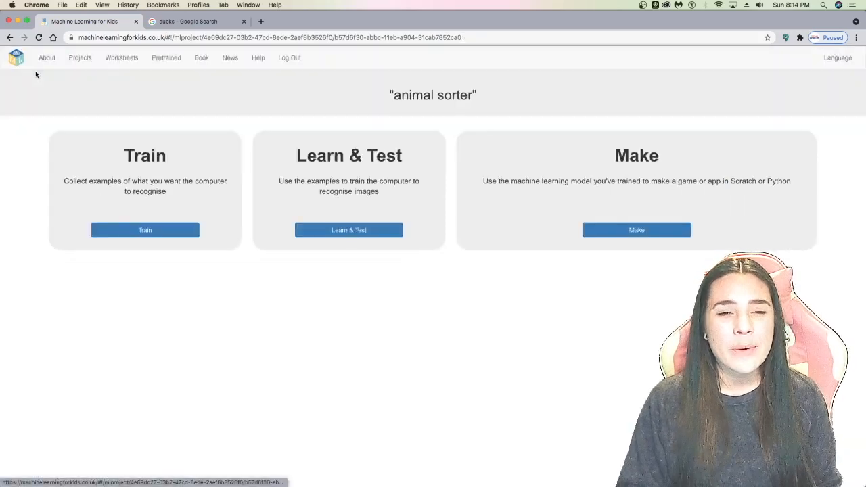
left_click(151, 232)
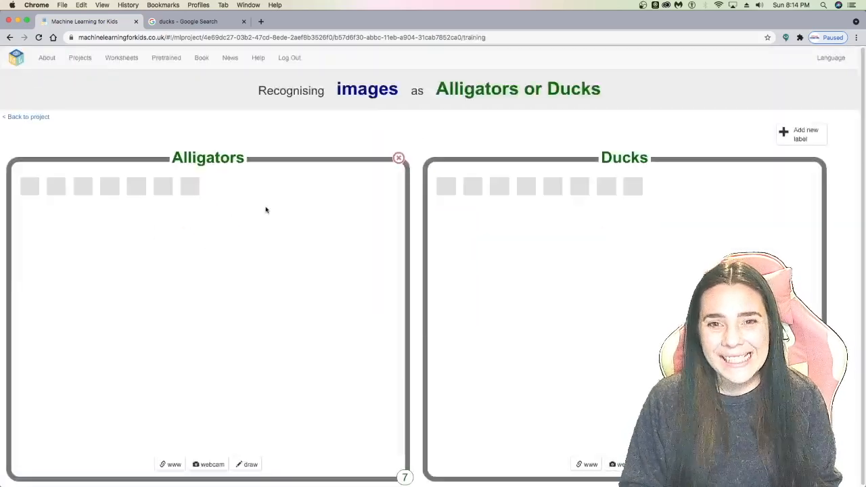